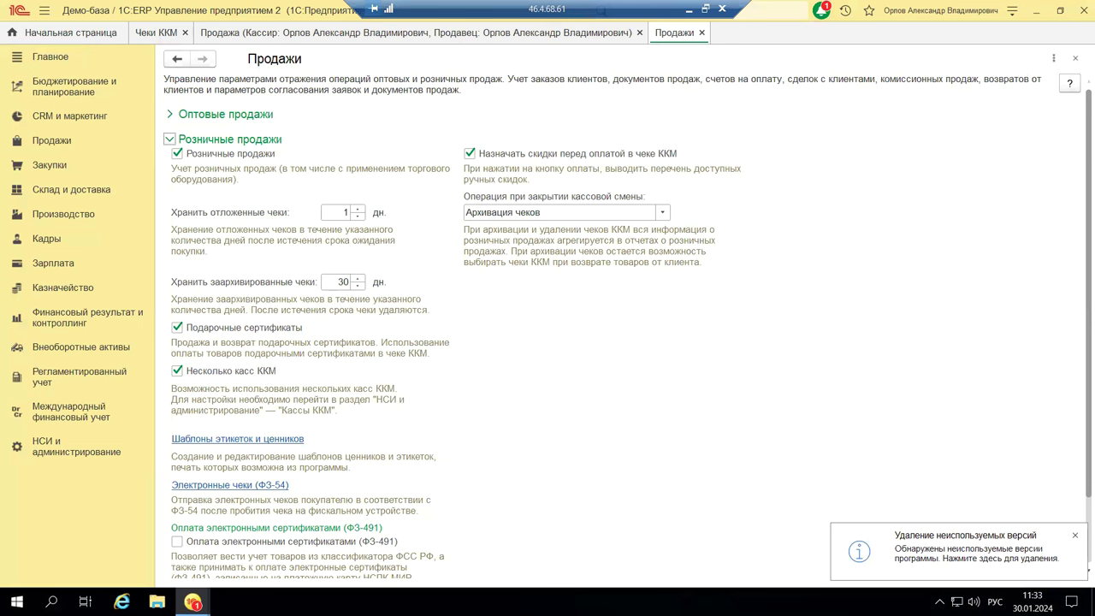
Switch to 1С:Бухгалтерия предприятия and filter the connected equipment list by the type "ККТ с передачей данных".
{"action": "mouse_move", "coordinate": [192, 601]}
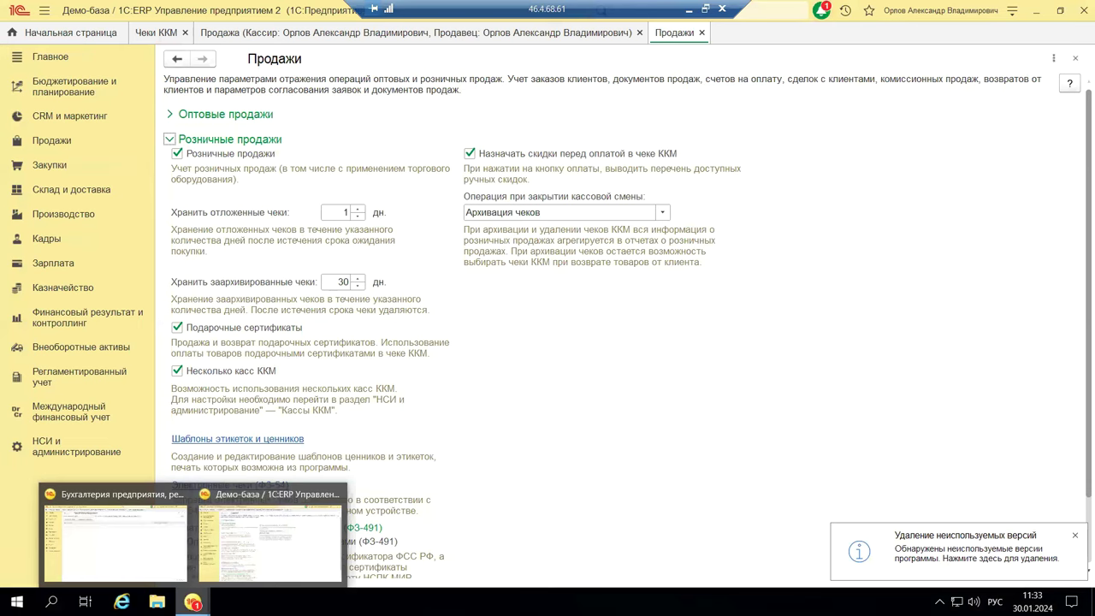
{"action": "left_click", "coordinate": [131, 568]}
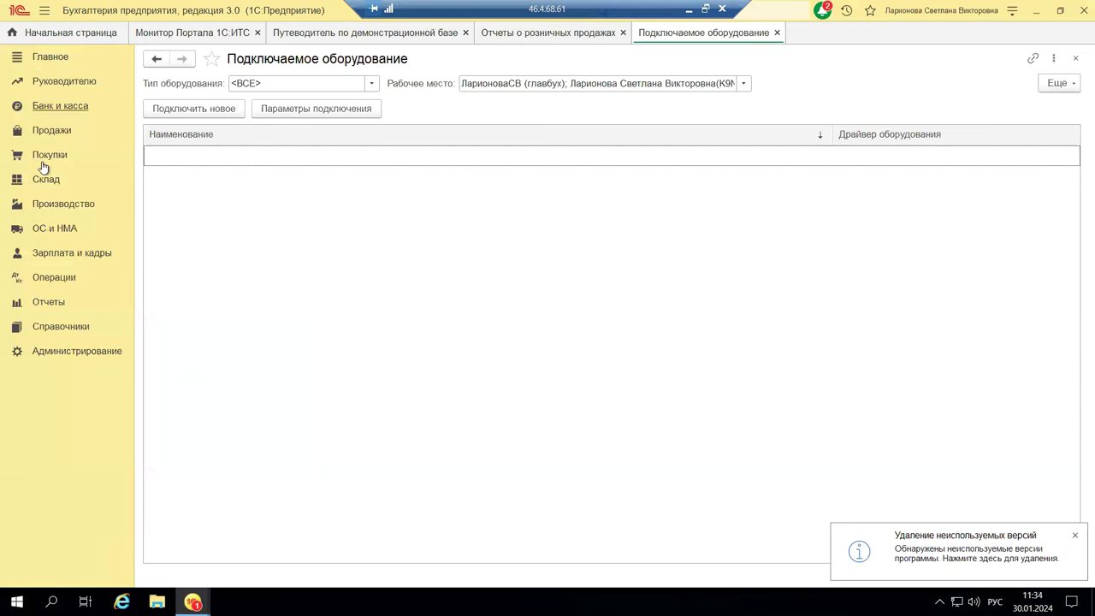
{"action": "left_click", "coordinate": [53, 352]}
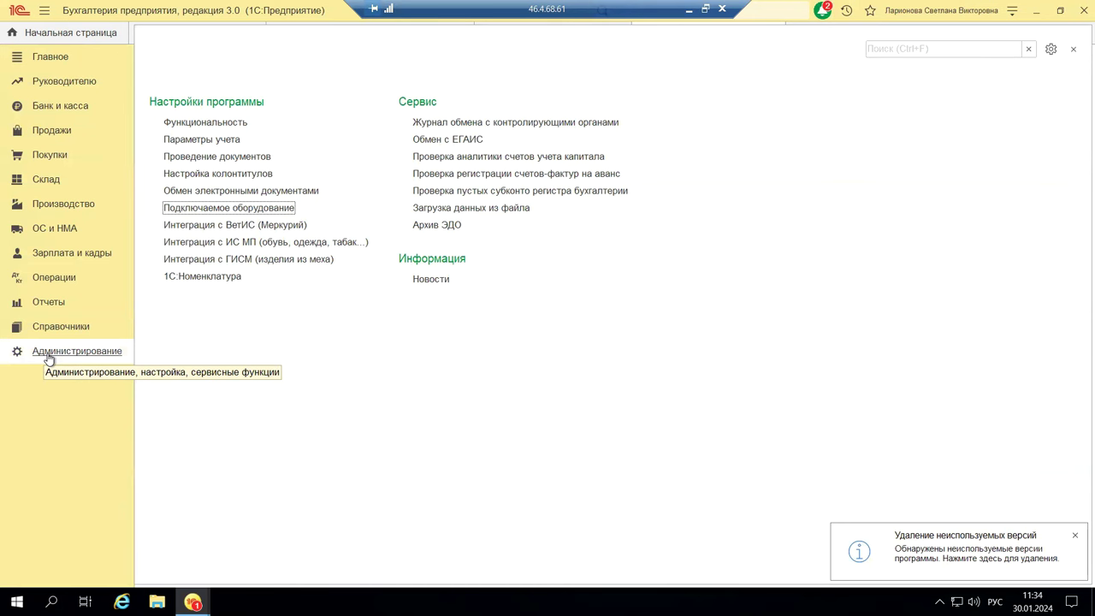
{"action": "left_click", "coordinate": [224, 207]}
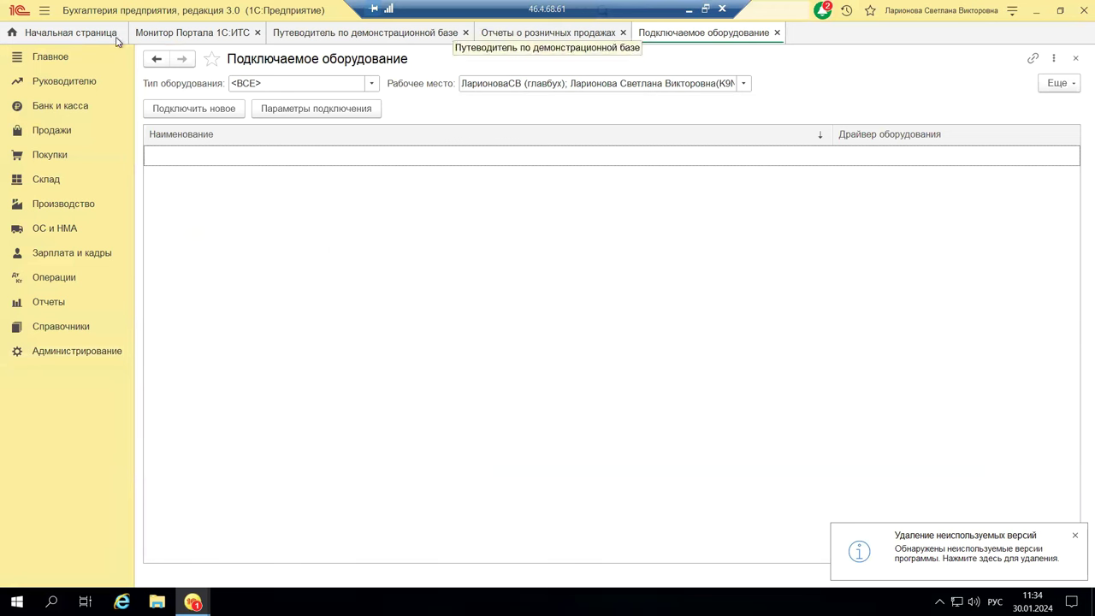
{"action": "left_click", "coordinate": [371, 84]}
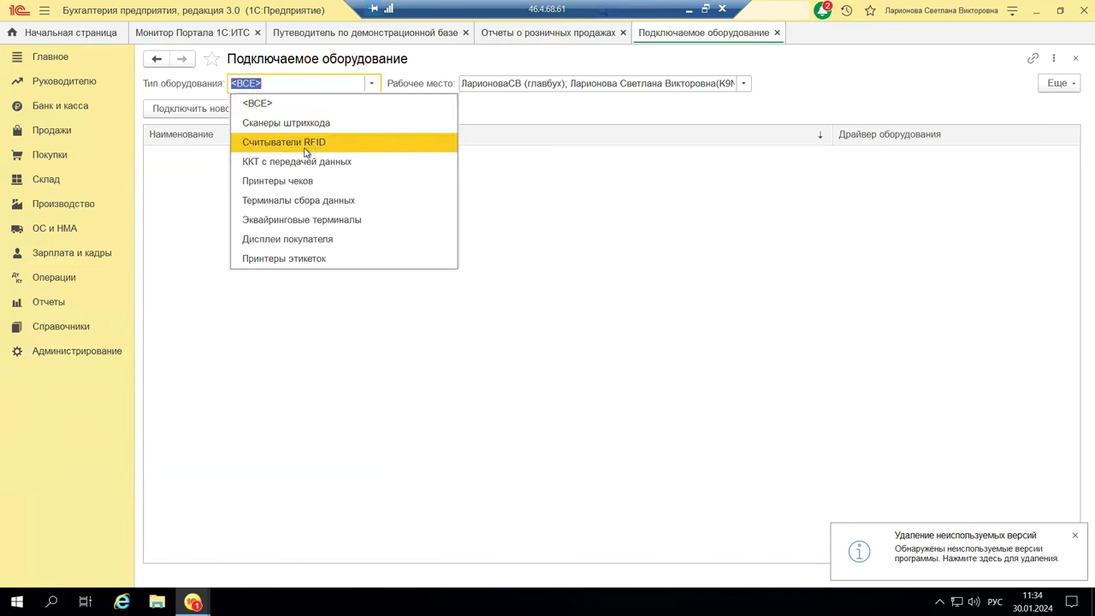
{"action": "left_click", "coordinate": [298, 161]}
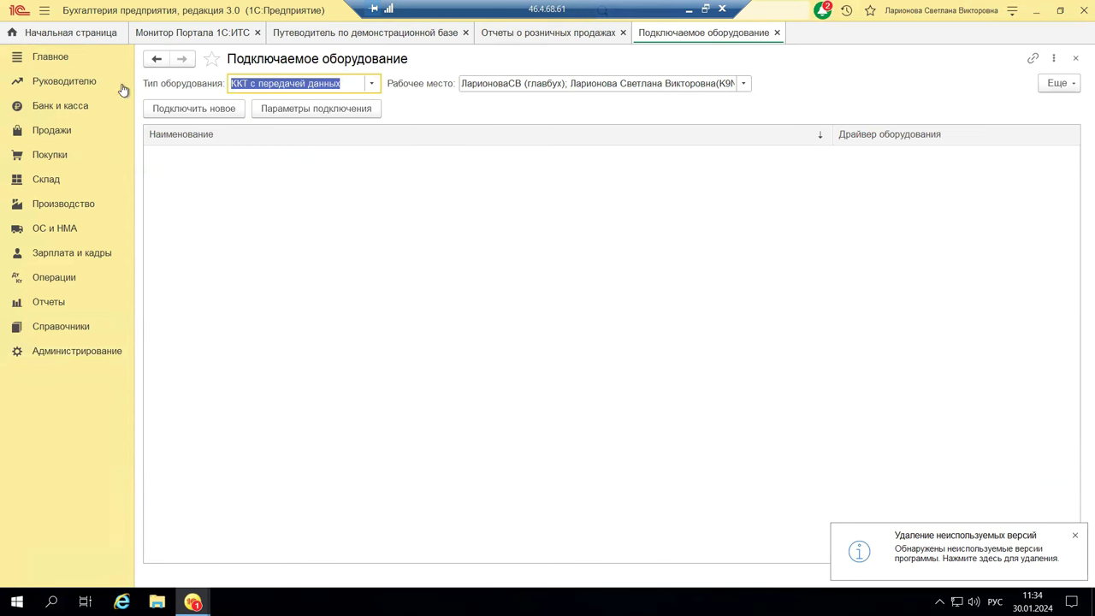
Start a new connected device record, examine the drivers offered for "ККТ с передачей данных", and close the form without saving.
{"action": "left_click", "coordinate": [198, 109]}
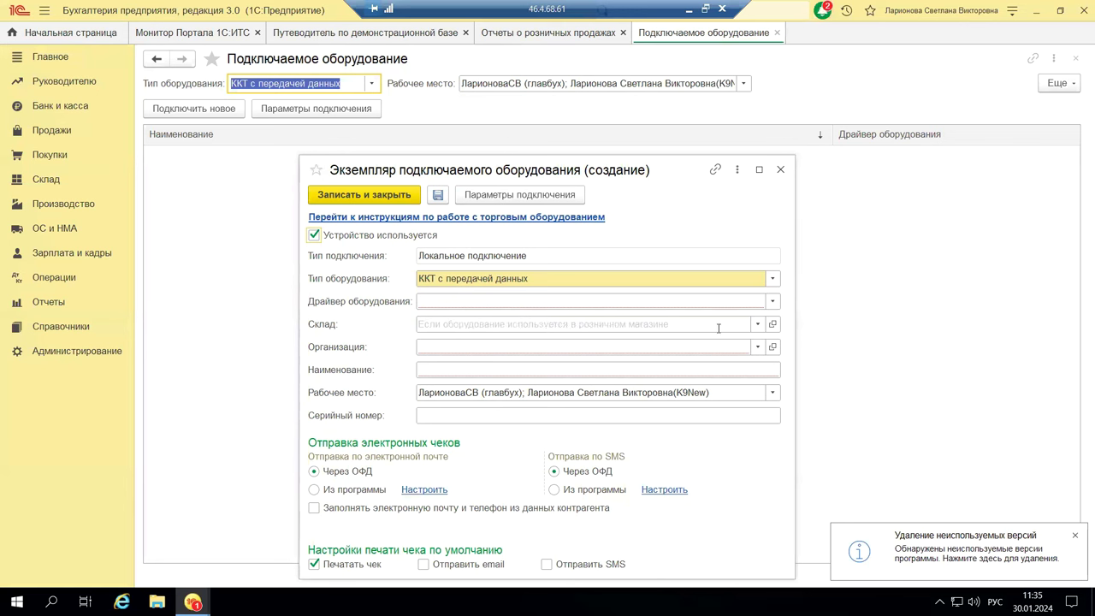
{"action": "left_click", "coordinate": [556, 199]}
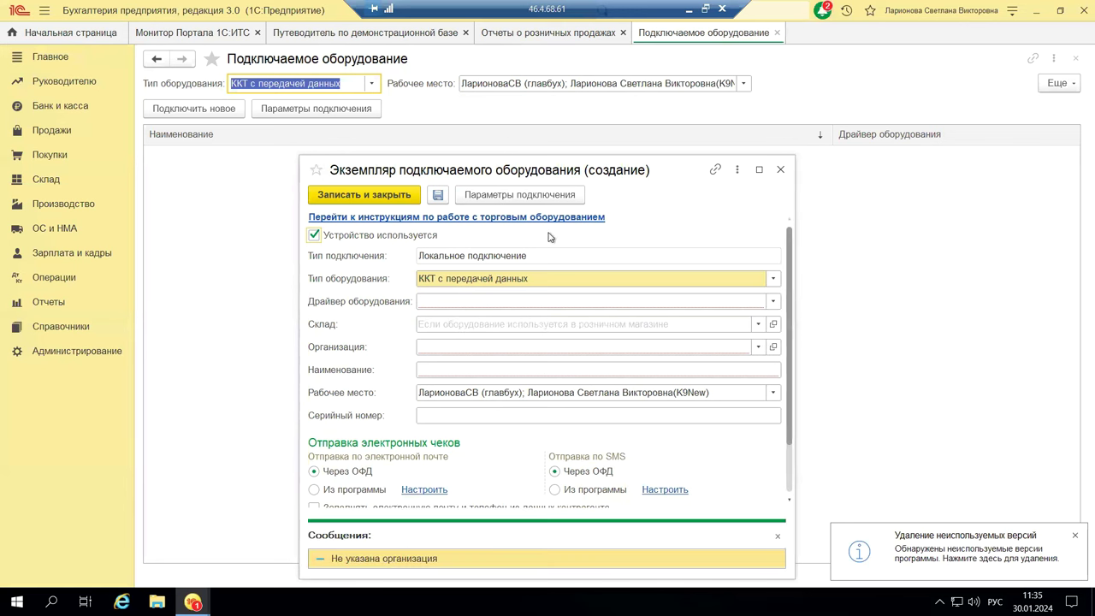
{"action": "scroll", "coordinate": [609, 503], "scroll_direction": "down", "scroll_amount": 3}
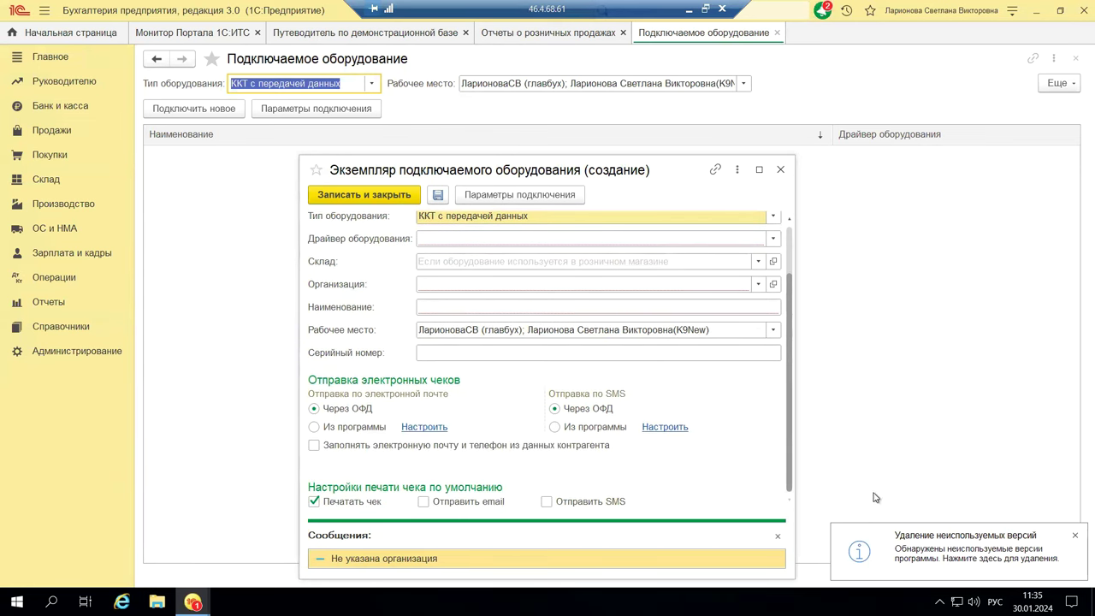
{"action": "left_click", "coordinate": [1075, 536]}
{"action": "left_click", "coordinate": [774, 240]}
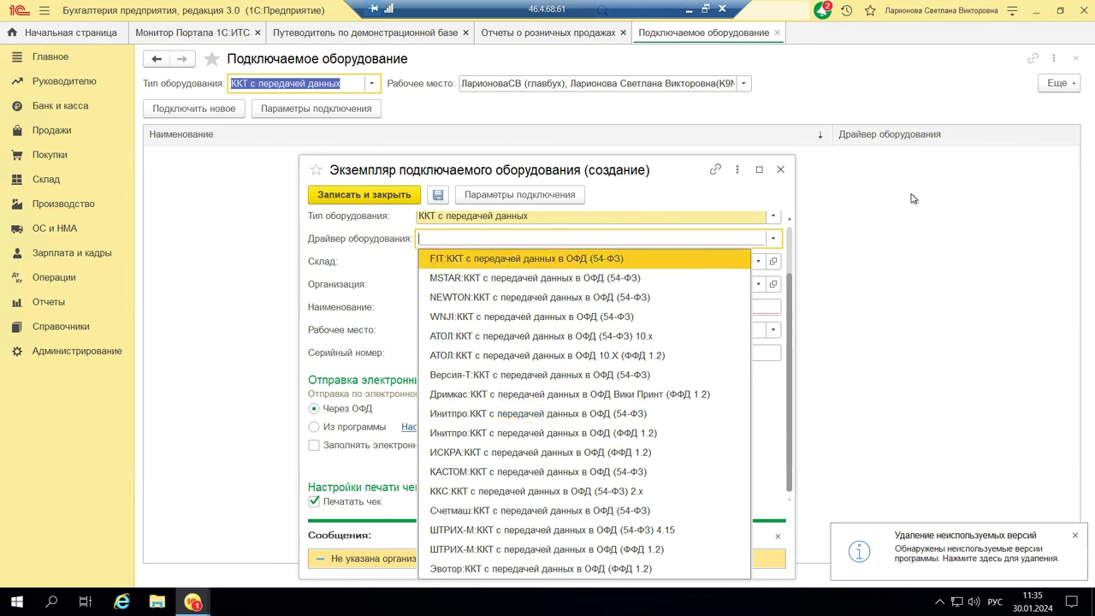
{"action": "left_click", "coordinate": [779, 373]}
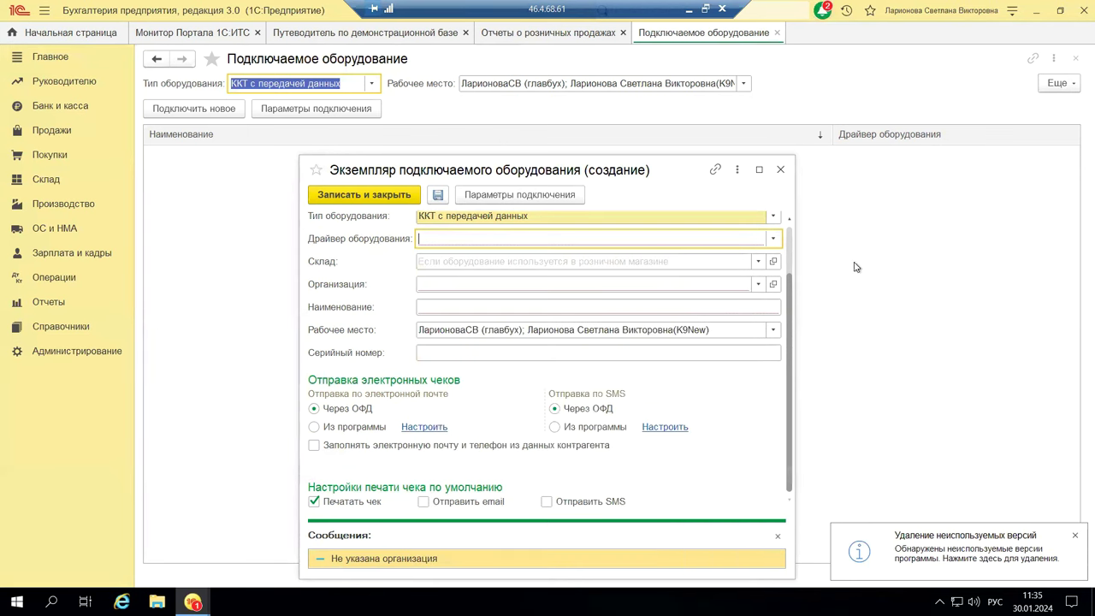
{"action": "left_click", "coordinate": [780, 170]}
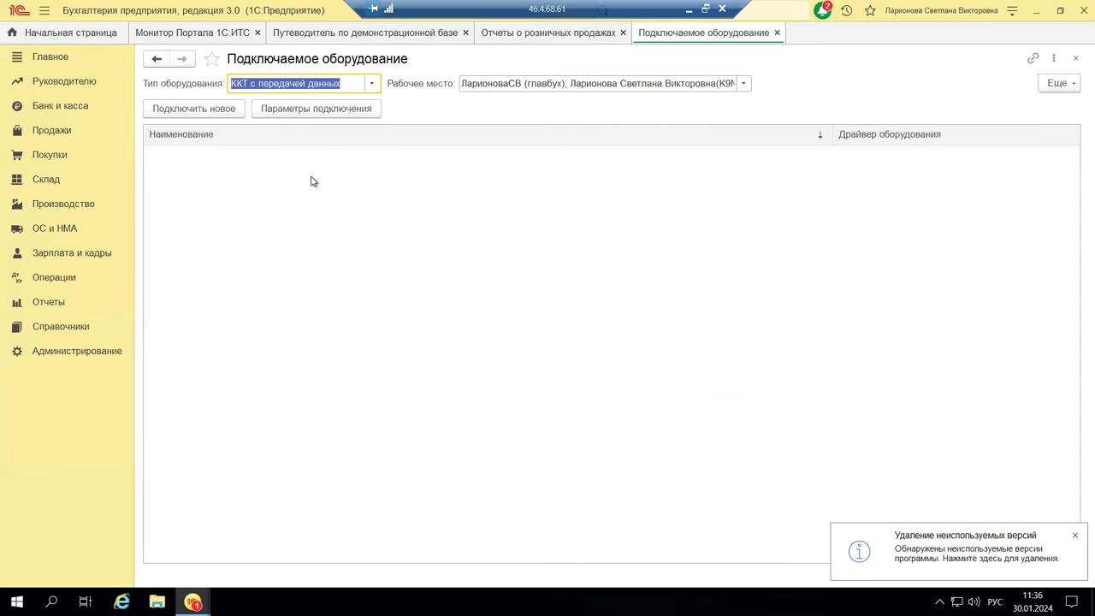
Switch to 1С:ERP and open the sales settings from the master data and administration section.
{"action": "mouse_move", "coordinate": [192, 601]}
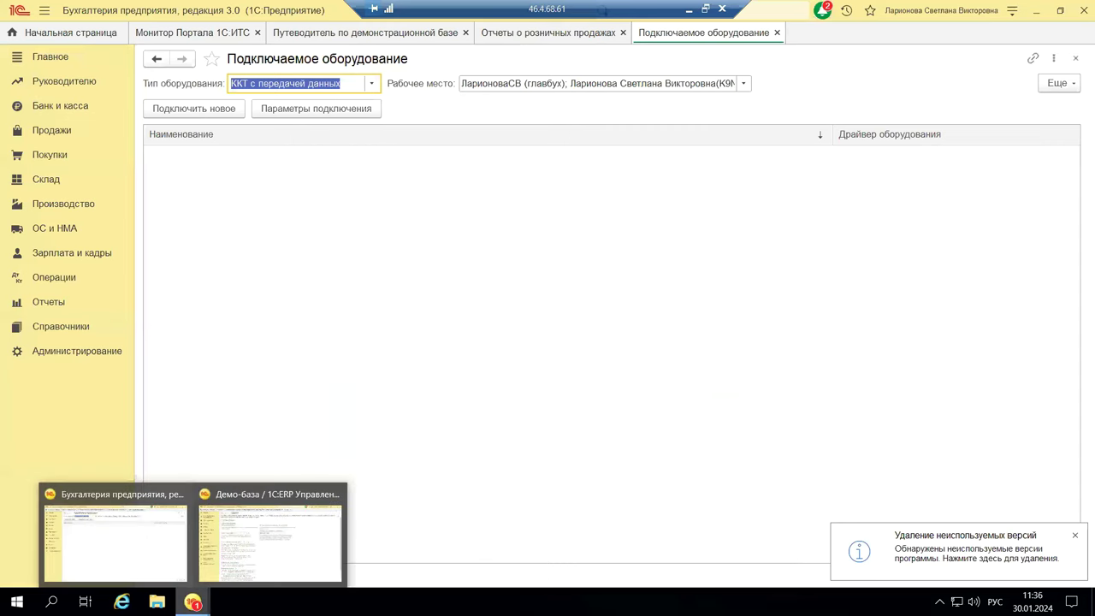
{"action": "left_click", "coordinate": [290, 543]}
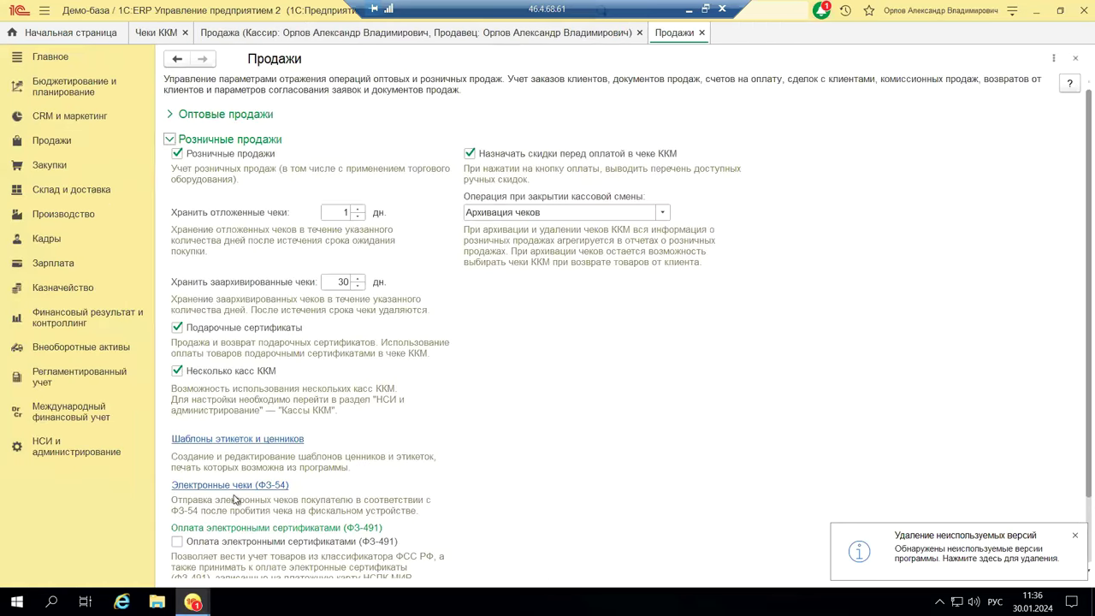
{"action": "left_click", "coordinate": [44, 457]}
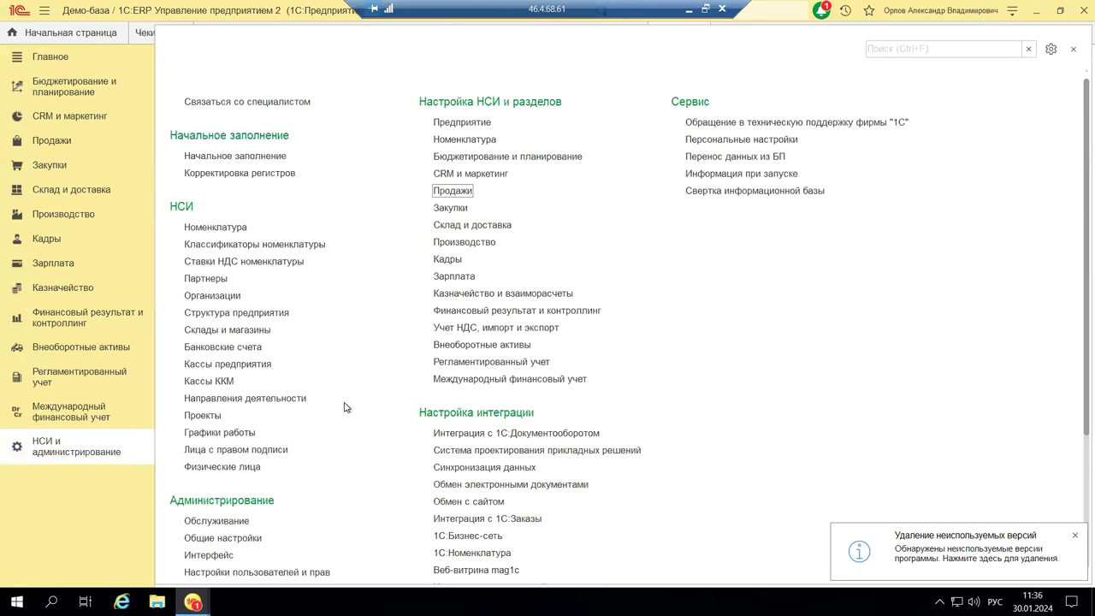
{"action": "left_click", "coordinate": [465, 192]}
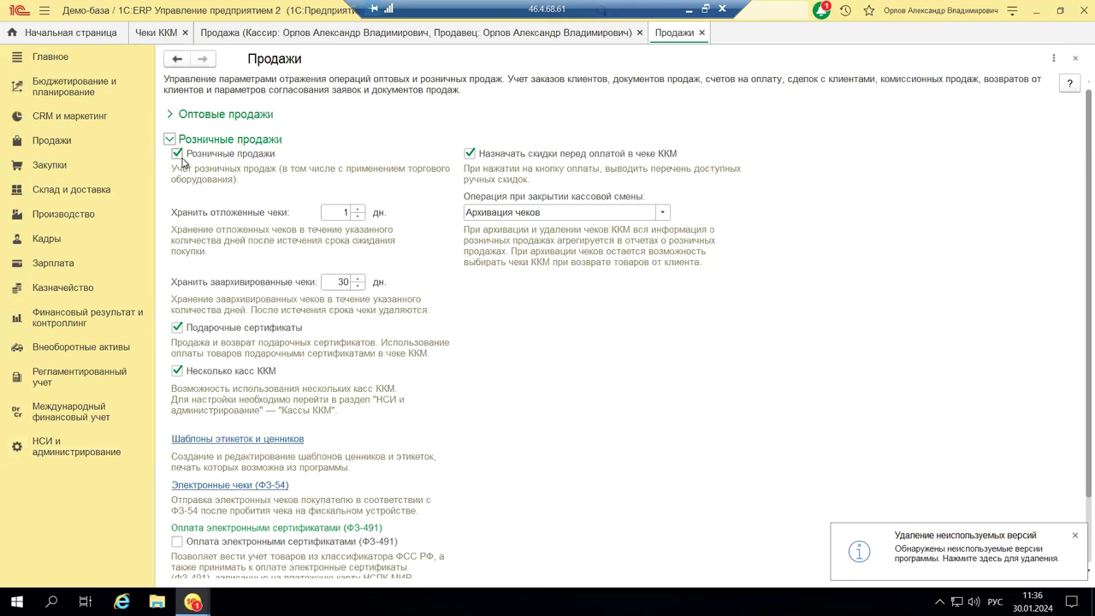
Expand the "Оптовые продажи" settings, review the agreement, customer order and commission sales options, and collapse the group again.
{"action": "left_click", "coordinate": [170, 115]}
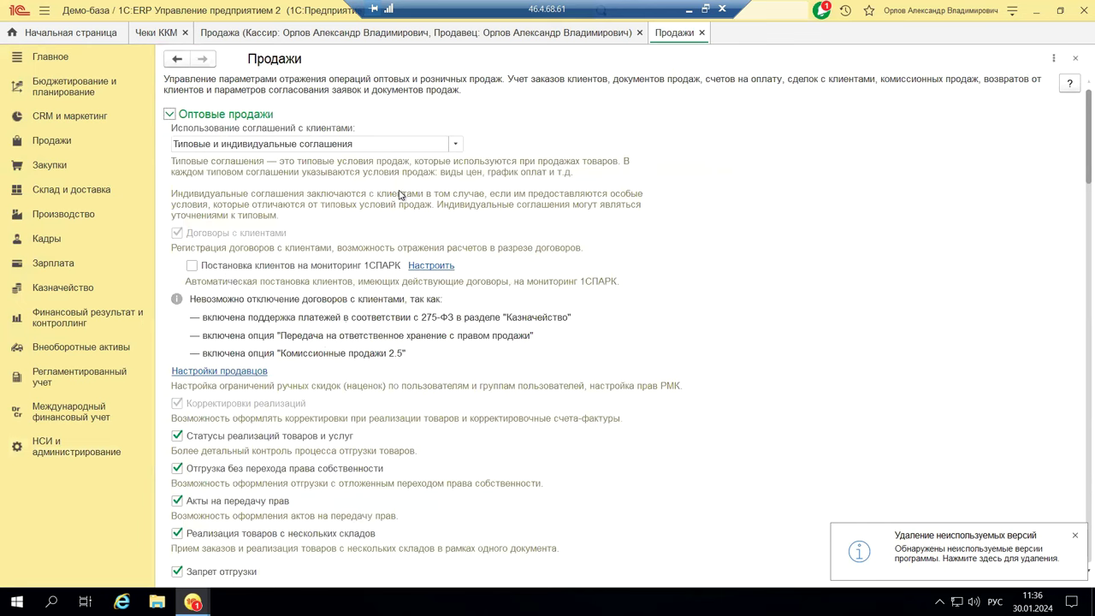
{"action": "scroll", "coordinate": [404, 248], "scroll_direction": "down", "scroll_amount": 5}
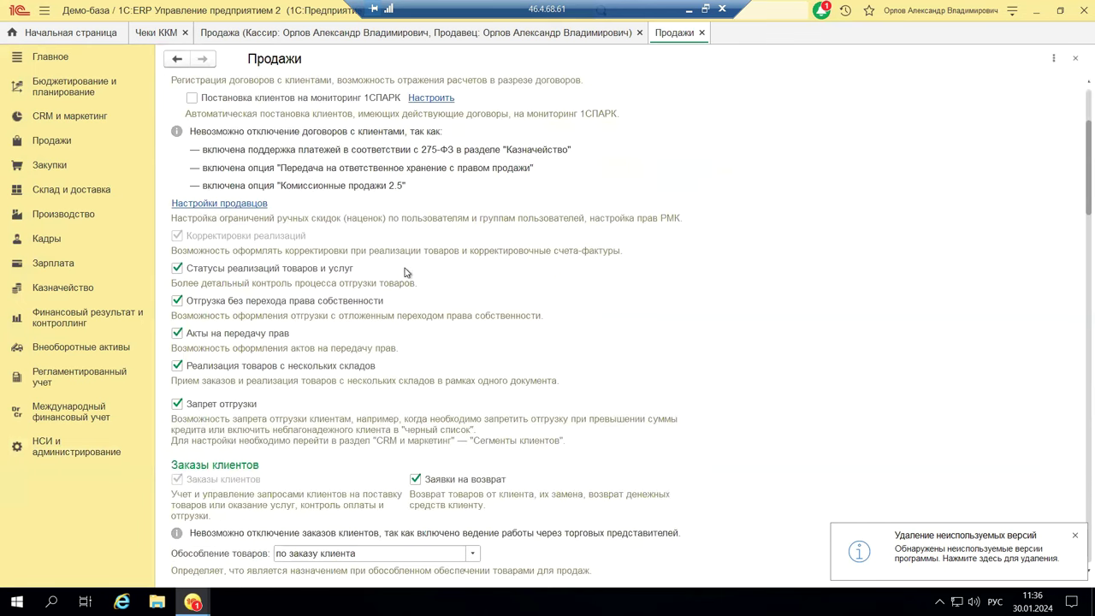
{"action": "scroll", "coordinate": [350, 303], "scroll_direction": "down", "scroll_amount": 10}
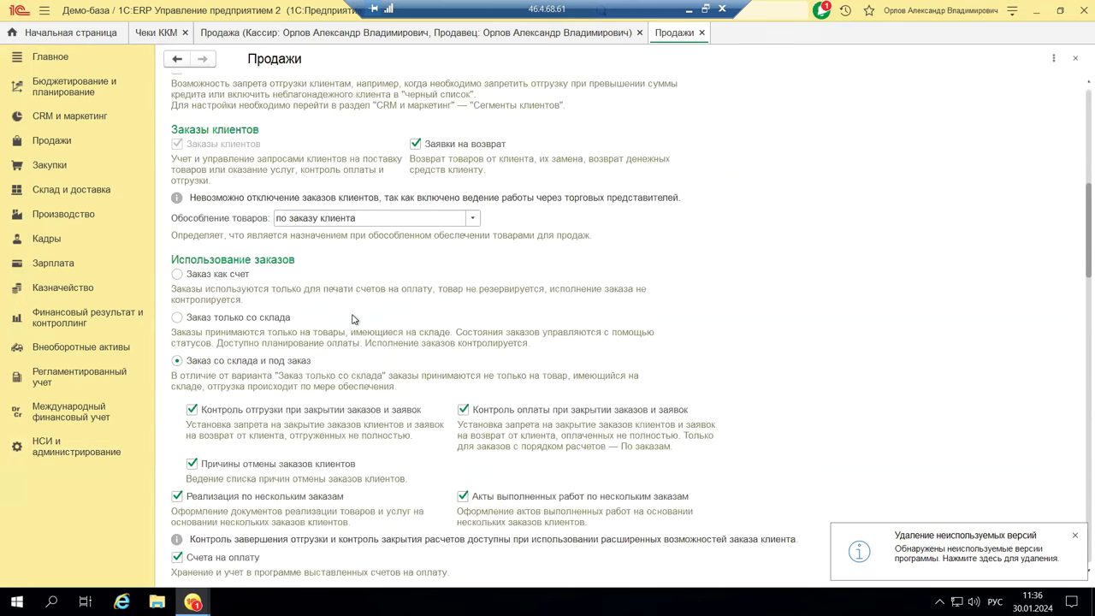
{"action": "scroll", "coordinate": [370, 309], "scroll_direction": "down", "scroll_amount": 10}
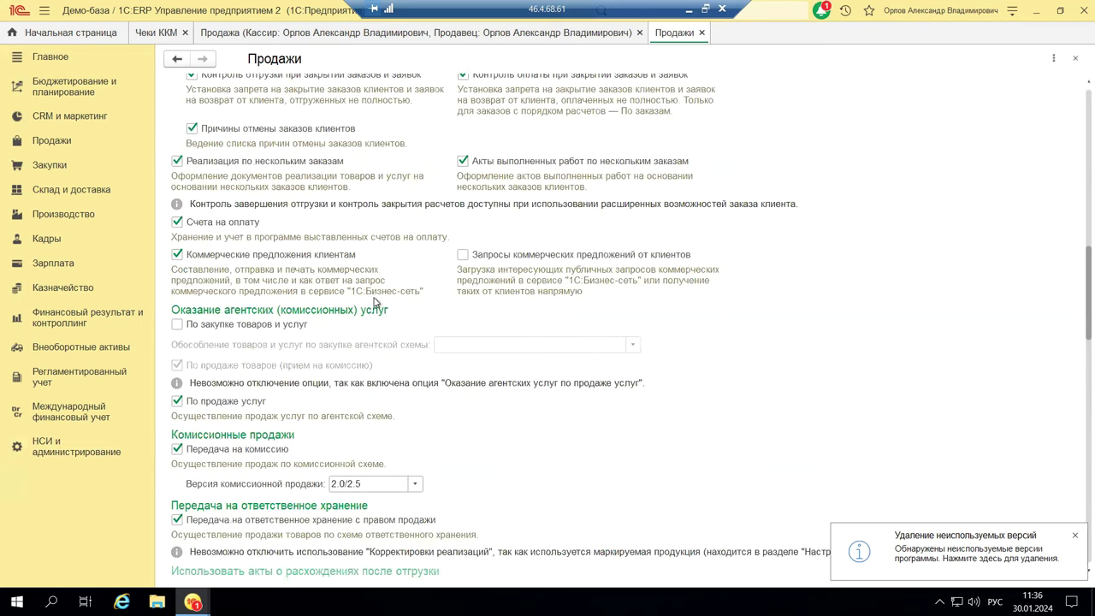
{"action": "scroll", "coordinate": [296, 266], "scroll_direction": "up", "scroll_amount": 20}
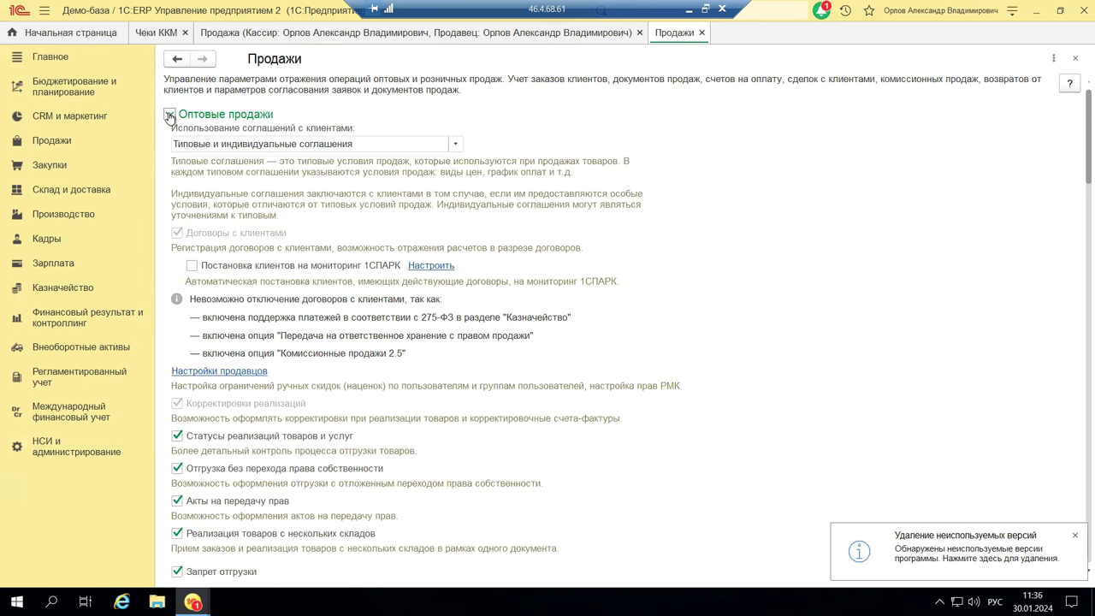
{"action": "left_click", "coordinate": [170, 115]}
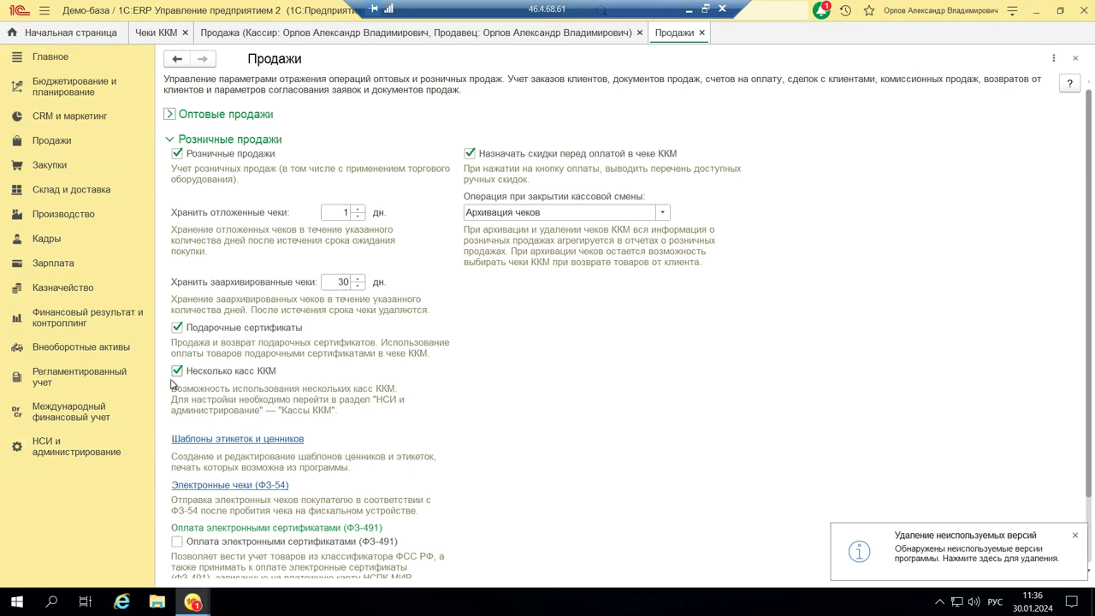
Review the retail sales options, including "Подарочные сертификаты" and electronic receipts, and close the sales settings.
{"action": "left_click", "coordinate": [177, 329]}
{"action": "left_click", "coordinate": [177, 324]}
{"action": "scroll", "coordinate": [721, 319], "scroll_direction": "down", "scroll_amount": 2}
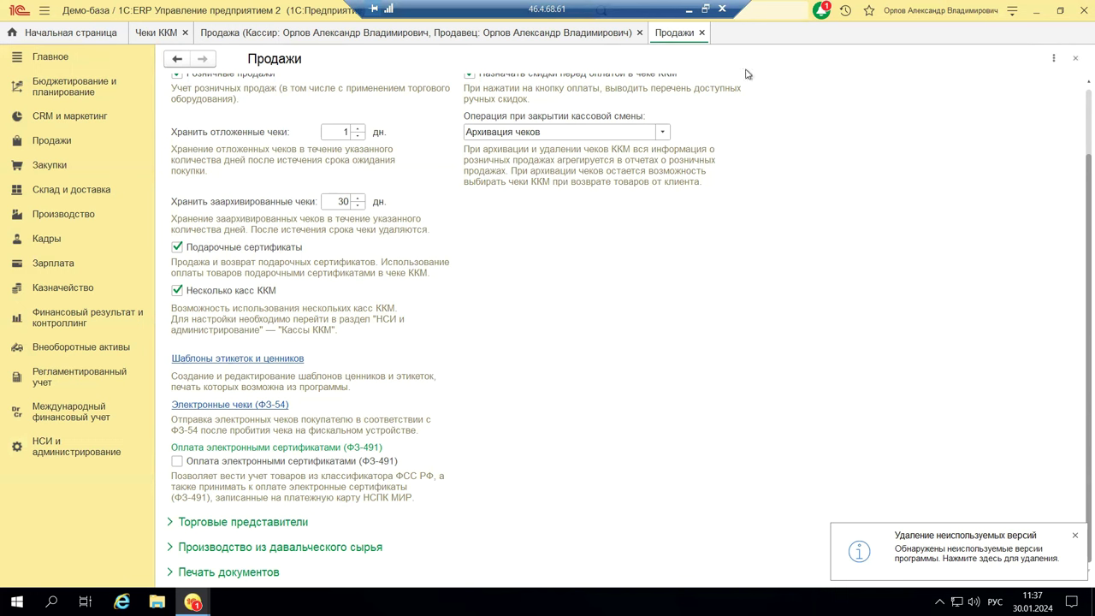
{"action": "left_click", "coordinate": [1074, 60]}
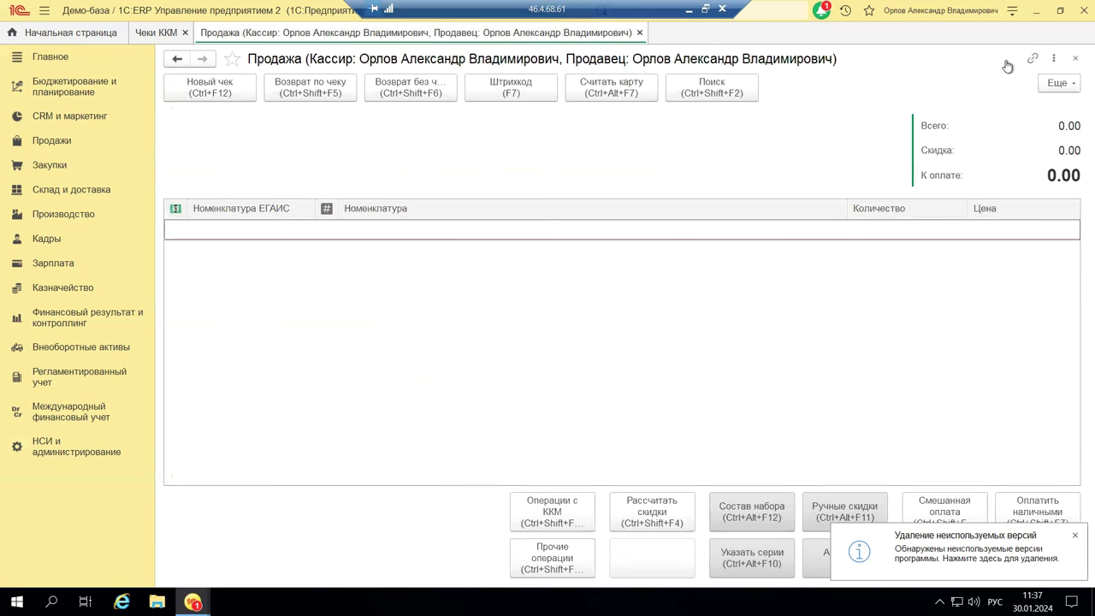
Examine the sales section's commands, including retail sales, customer settlements and service functions.
{"action": "left_click", "coordinate": [76, 446]}
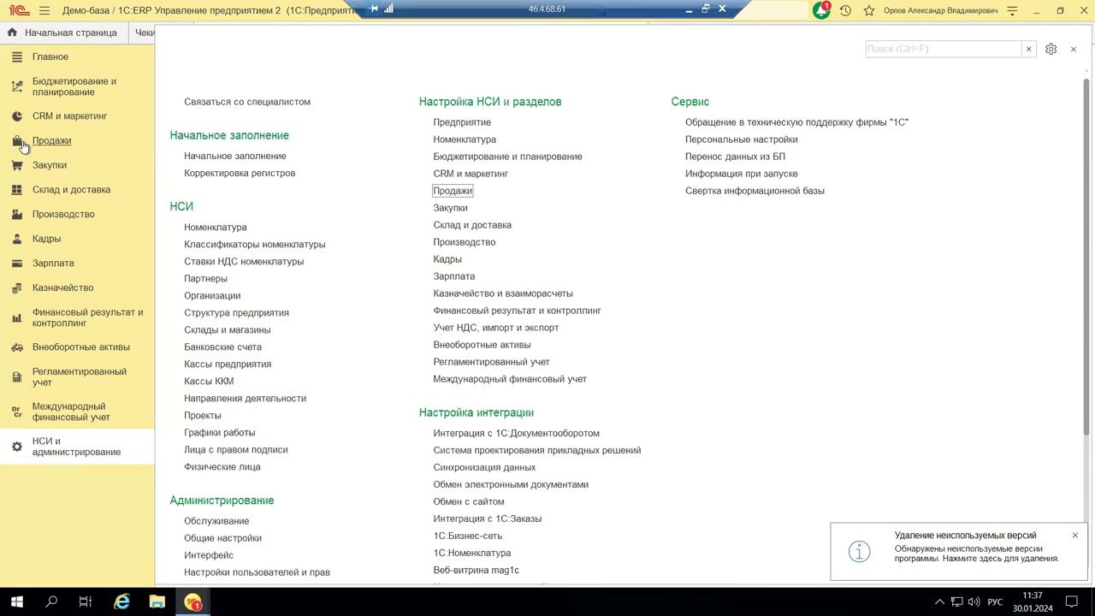
{"action": "left_click", "coordinate": [68, 142]}
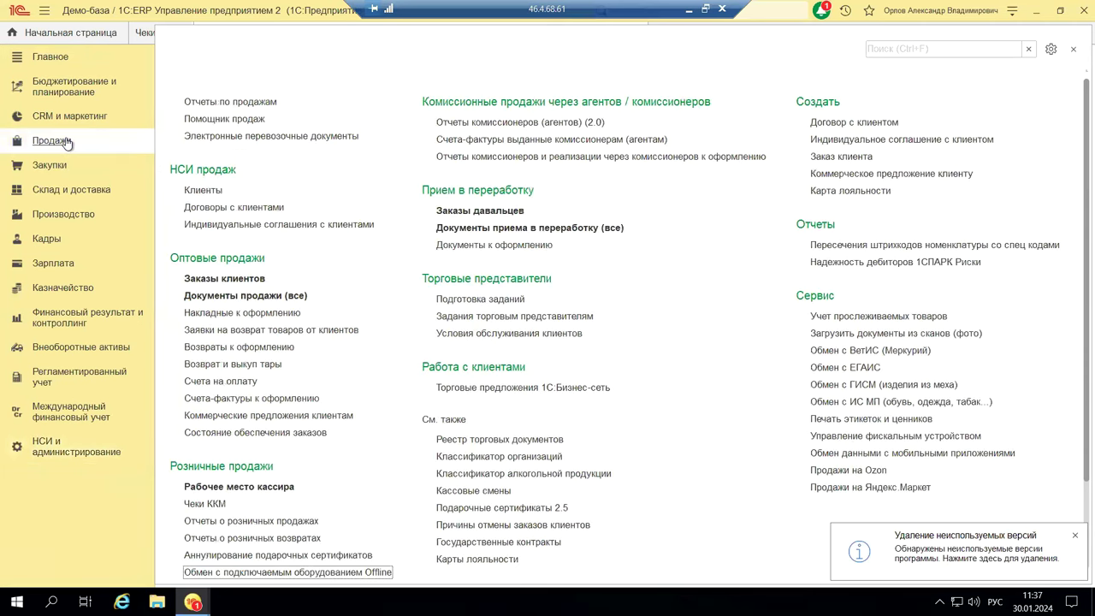
{"action": "scroll", "coordinate": [667, 317], "scroll_direction": "down", "scroll_amount": 3}
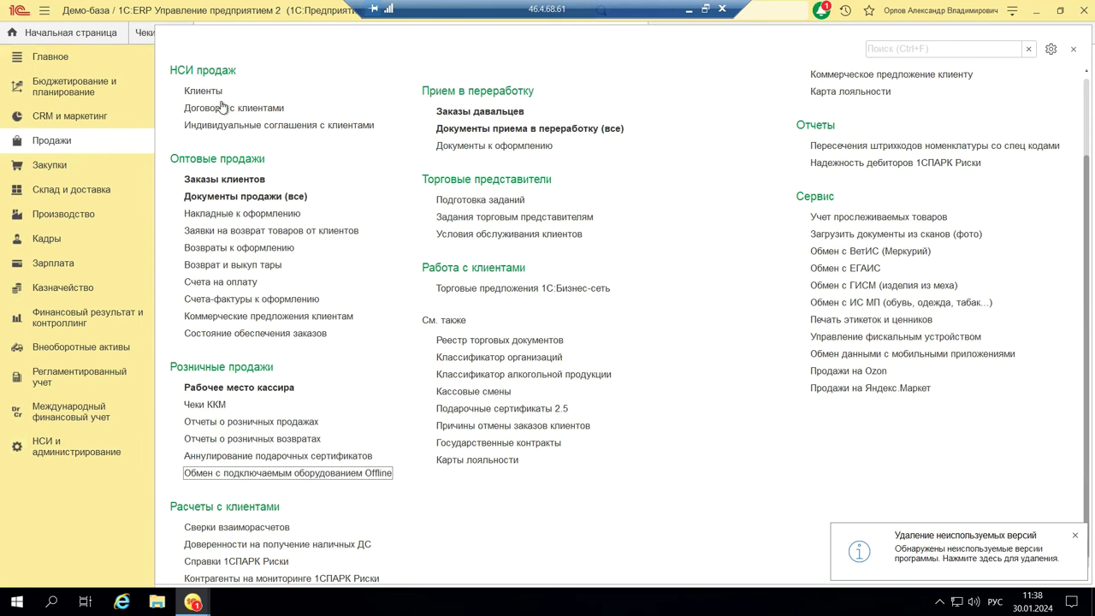
{"action": "scroll", "coordinate": [211, 80], "scroll_direction": "up", "scroll_amount": 3}
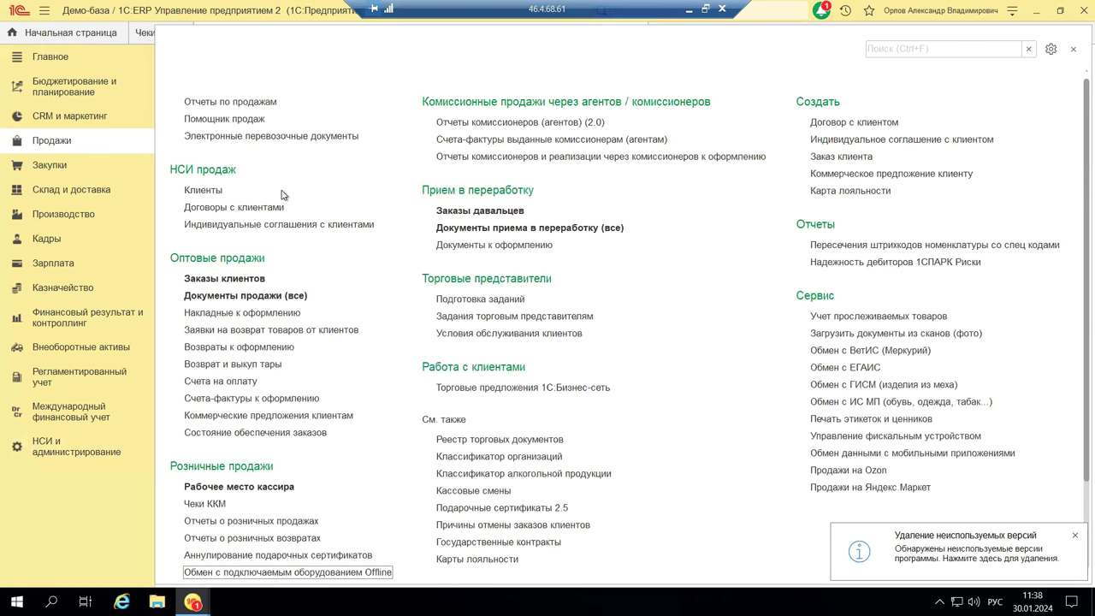
{"action": "scroll", "coordinate": [278, 193], "scroll_direction": "down", "scroll_amount": 1}
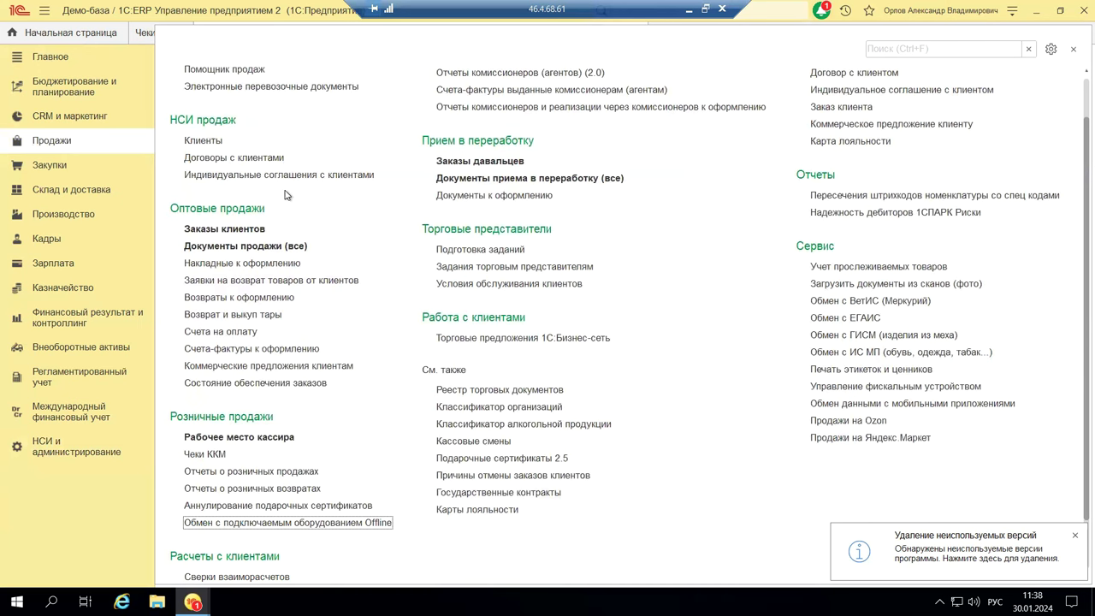
{"action": "scroll", "coordinate": [286, 195], "scroll_direction": "down", "scroll_amount": 1}
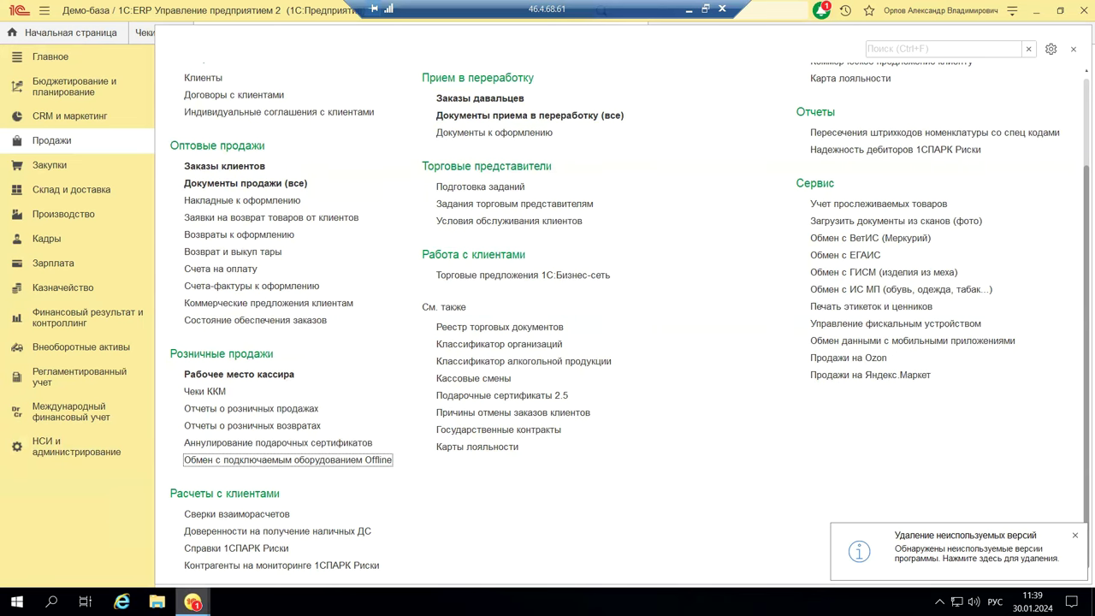
Switch to 1С:Бухгалтерия предприятия and show the accounting postings of the retail sales report dated 09.02.2016.
{"action": "mouse_move", "coordinate": [192, 602]}
{"action": "left_click", "coordinate": [178, 570]}
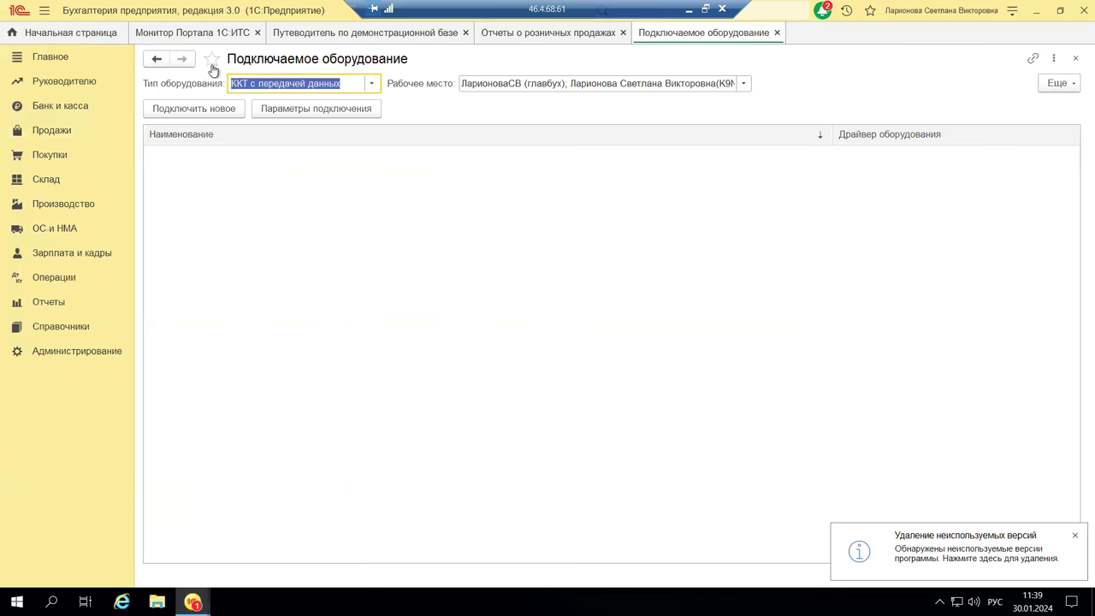
{"action": "left_click", "coordinate": [42, 136]}
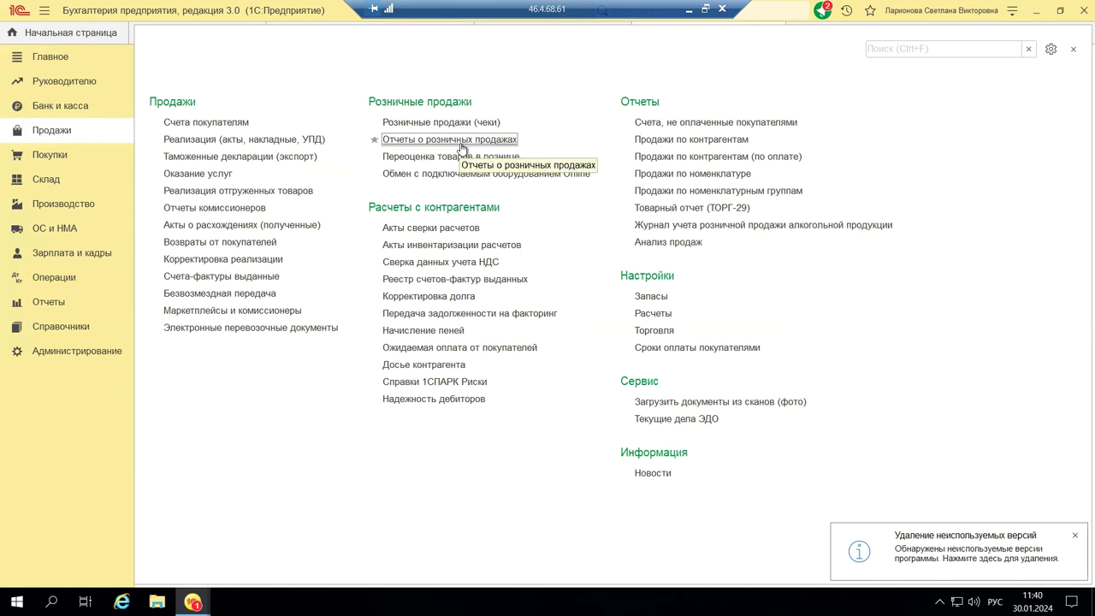
{"action": "left_click", "coordinate": [386, 142]}
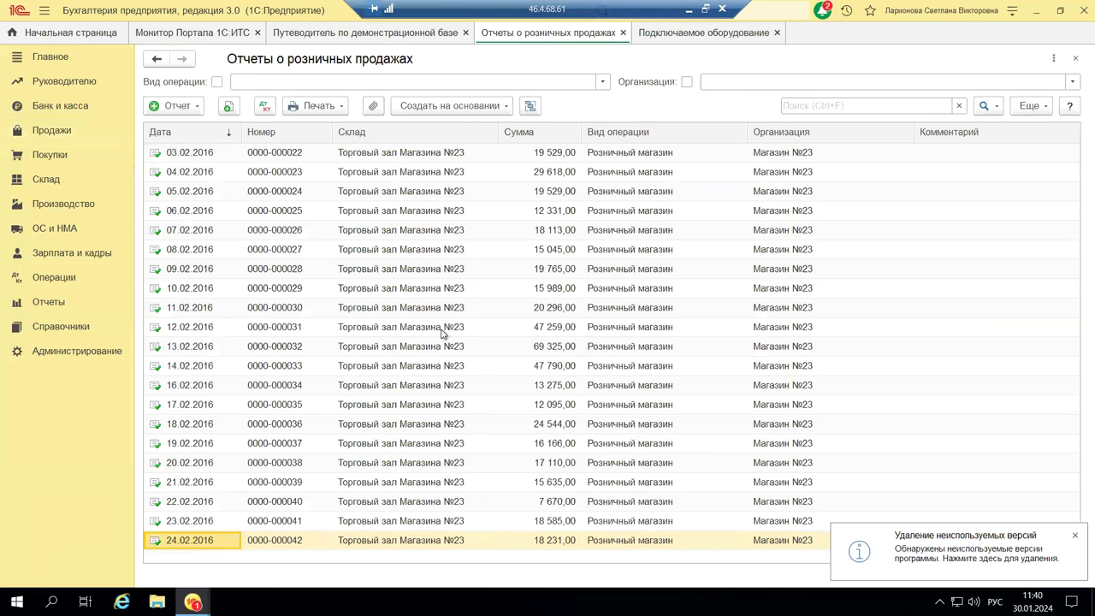
{"action": "double_click", "coordinate": [384, 270]}
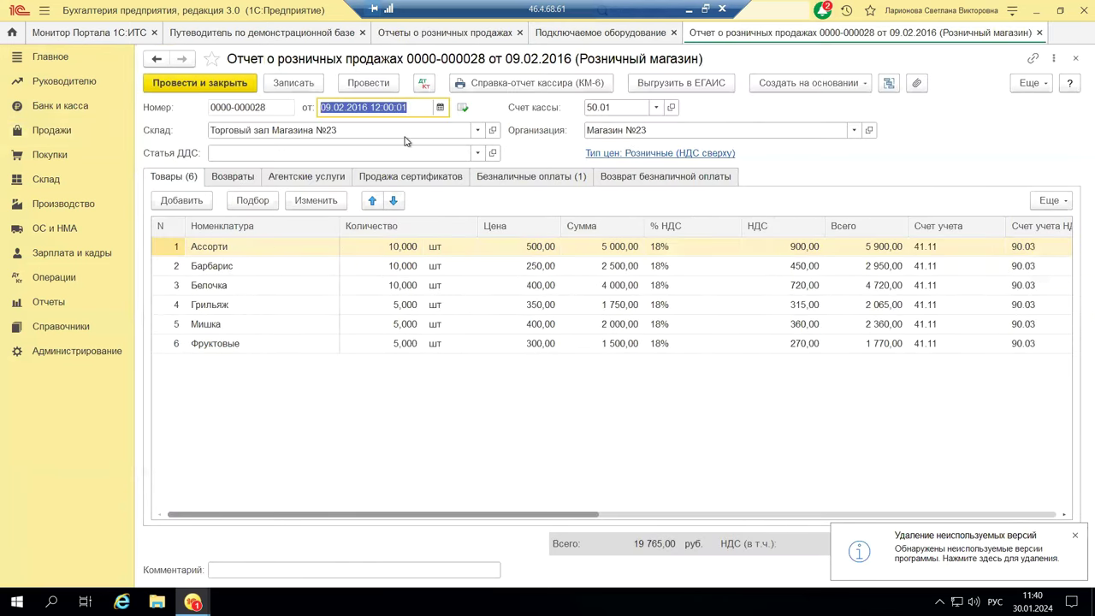
{"action": "left_click", "coordinate": [424, 87]}
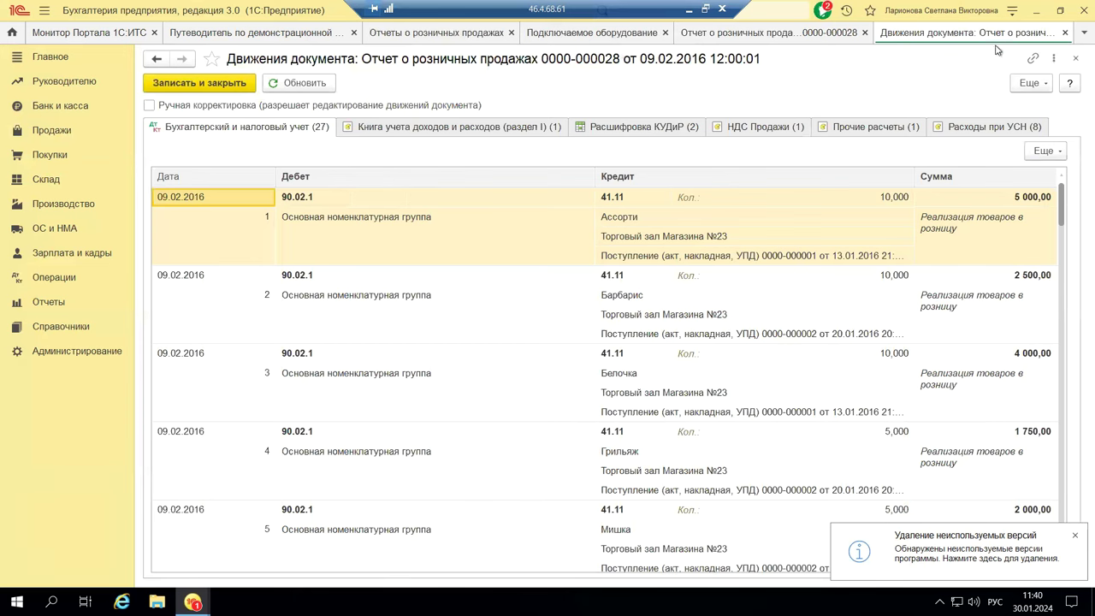
Close the postings of the 09.02.2016 retail sales report, review its non-cash payments, and close the report.
{"action": "left_click", "coordinate": [1075, 58]}
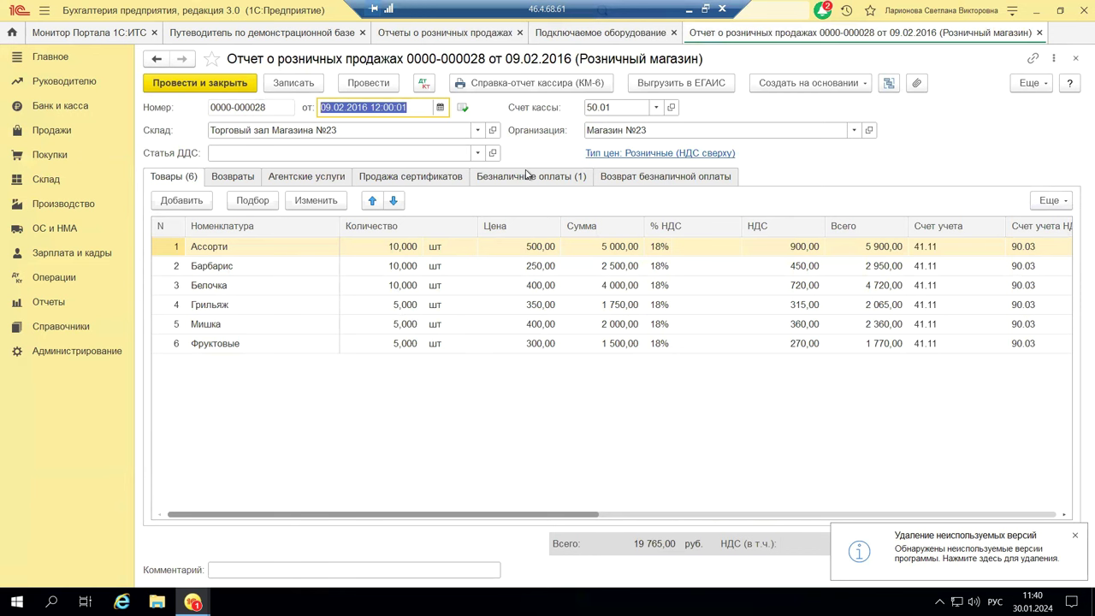
{"action": "left_click", "coordinate": [526, 176]}
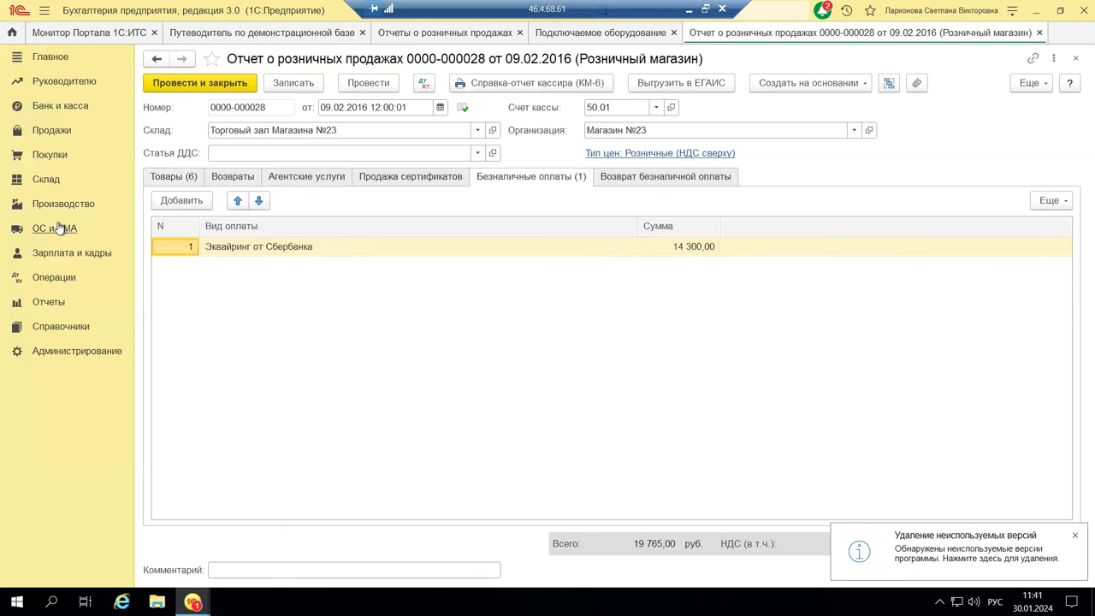
{"action": "left_click", "coordinate": [1071, 60]}
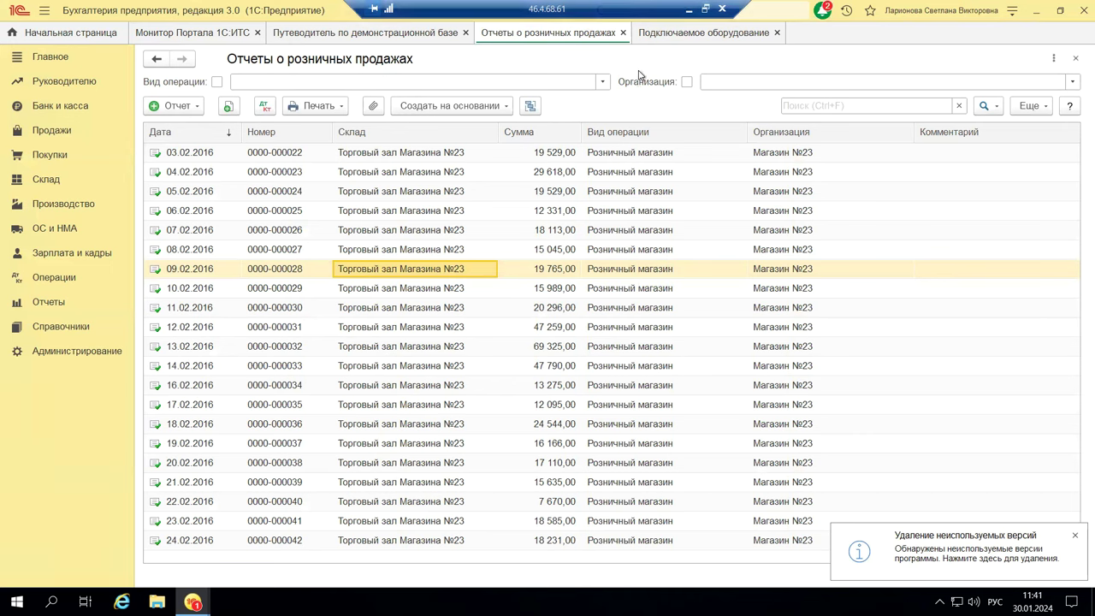
Switch to the PowerPoint presentation on 2024 online cash register changes and close the File Explorer window covering it.
{"action": "key", "text": "alt+Tab"}
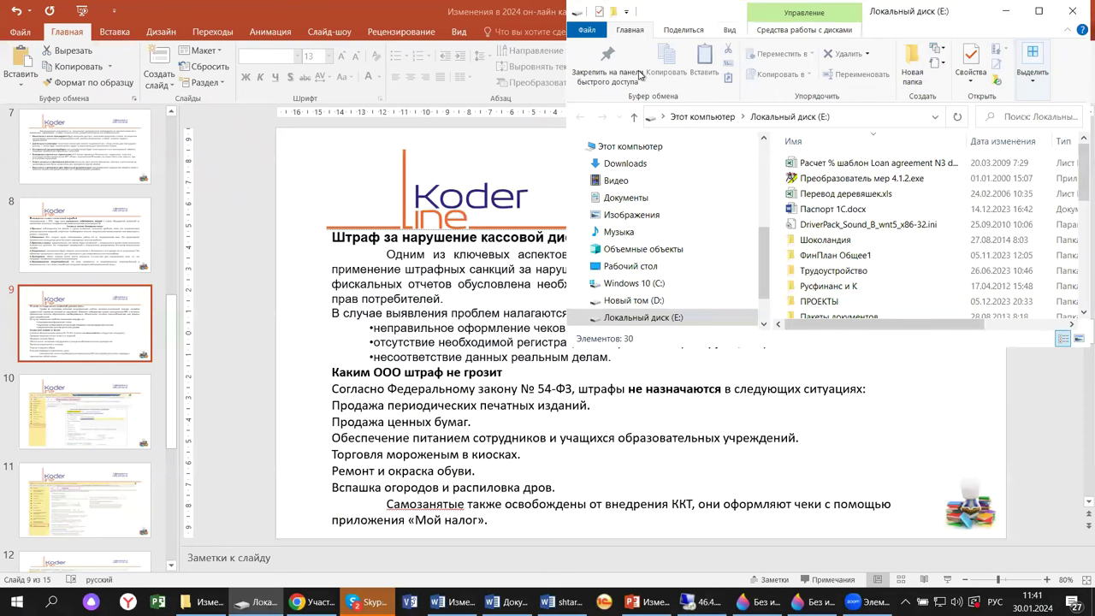
{"action": "left_click", "coordinate": [1071, 12]}
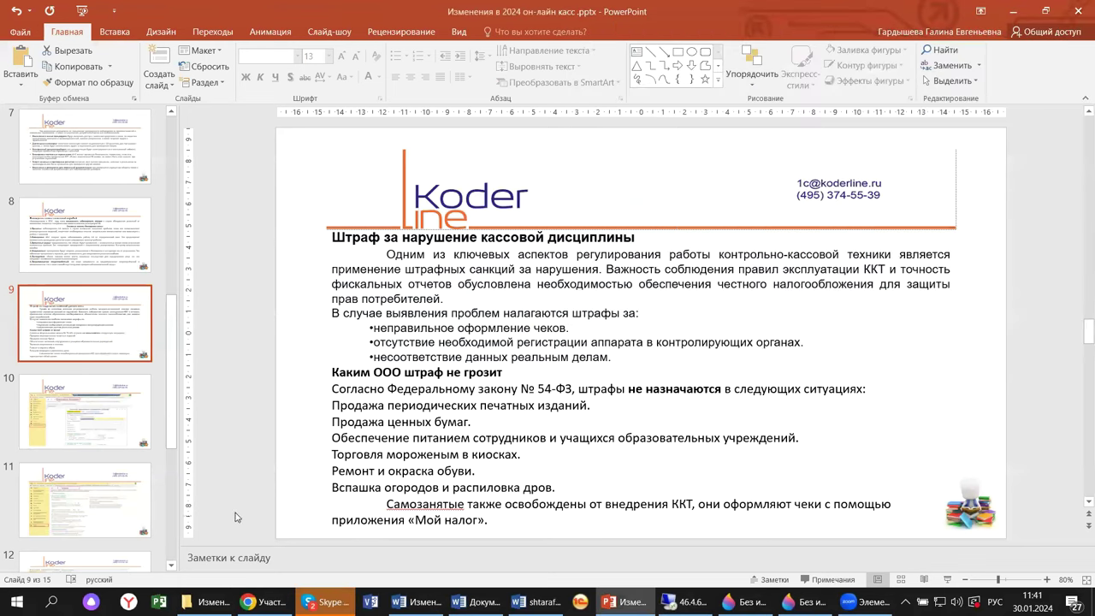
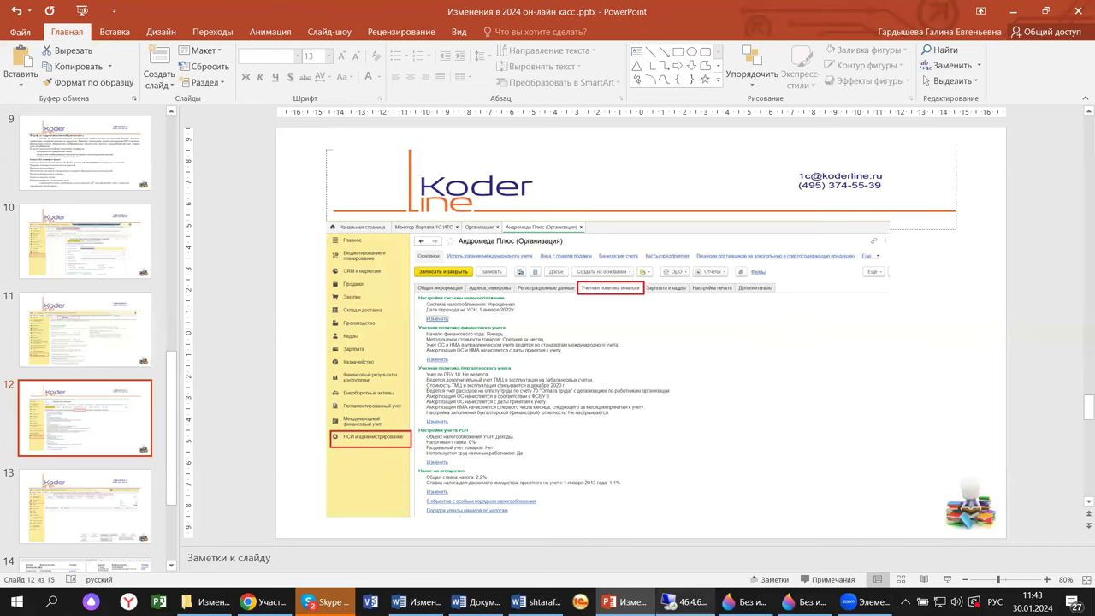
Return to 1С:Бухгалтерия and show the accounting policy history of the organization "Конфетпром ООО".
{"action": "left_click", "coordinate": [682, 601]}
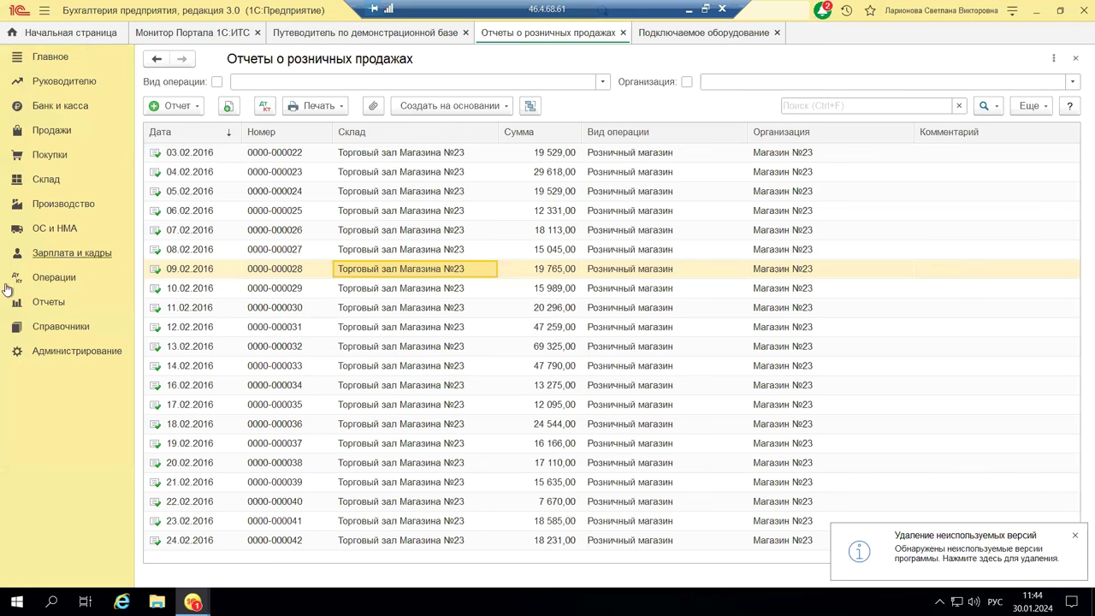
{"action": "left_click", "coordinate": [49, 56]}
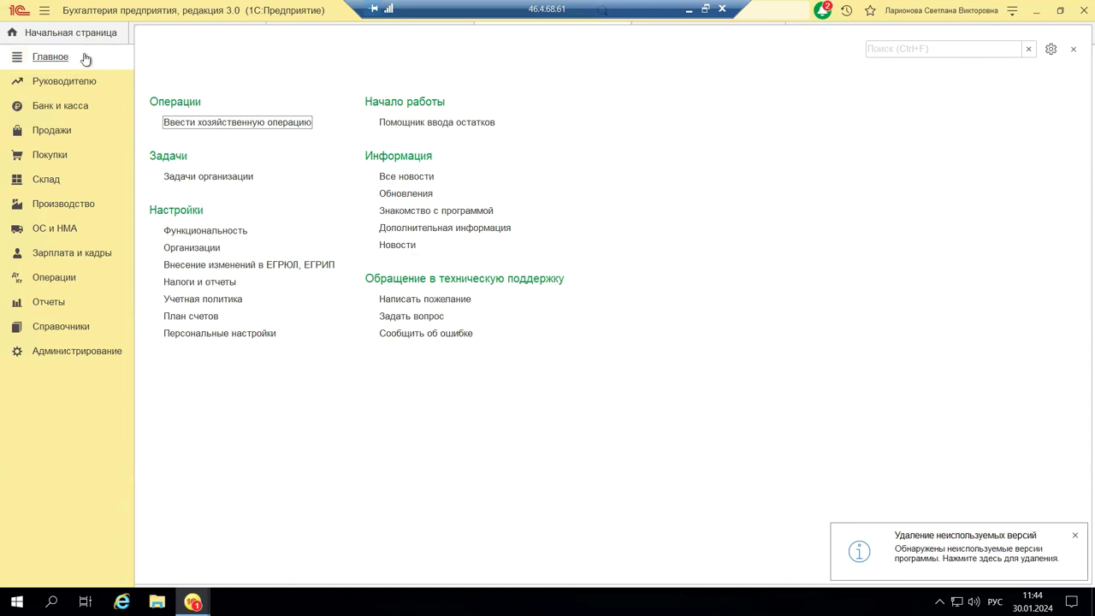
{"action": "left_click", "coordinate": [206, 249]}
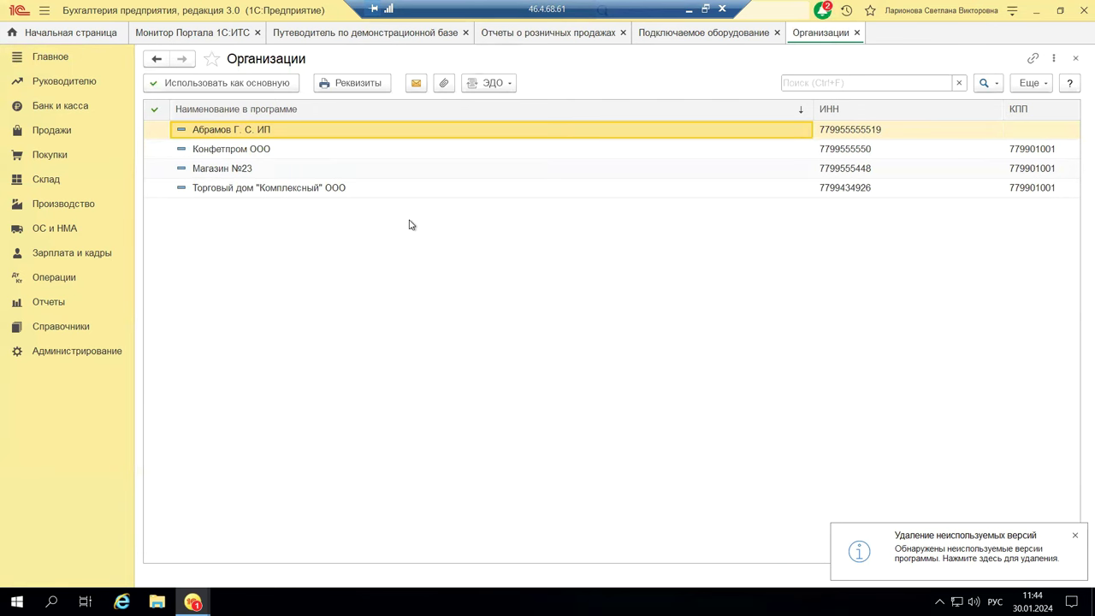
{"action": "left_click", "coordinate": [227, 150]}
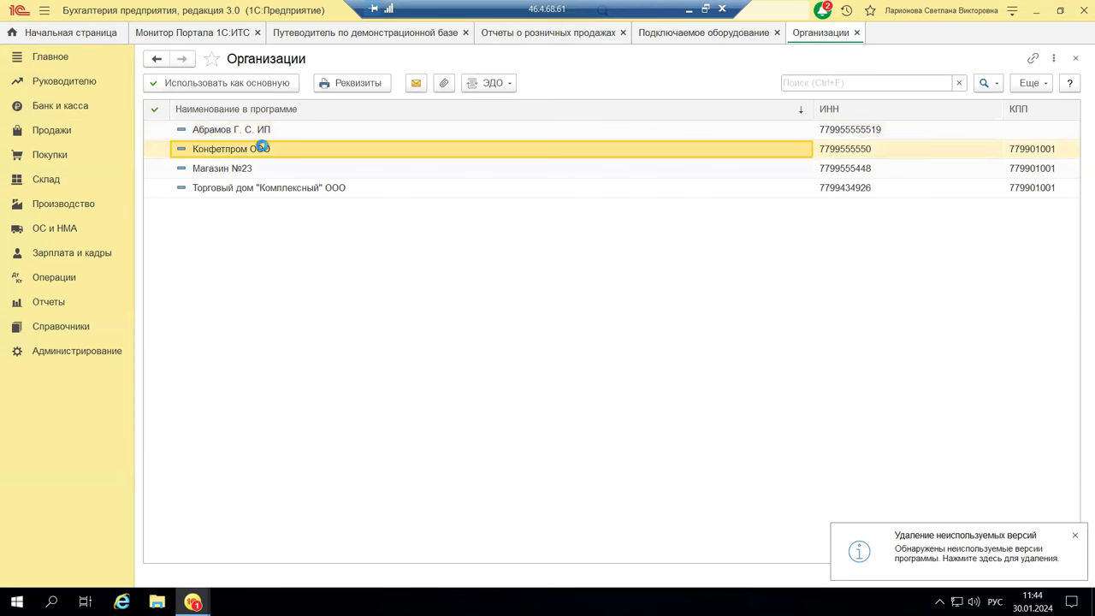
{"action": "double_click", "coordinate": [329, 142]}
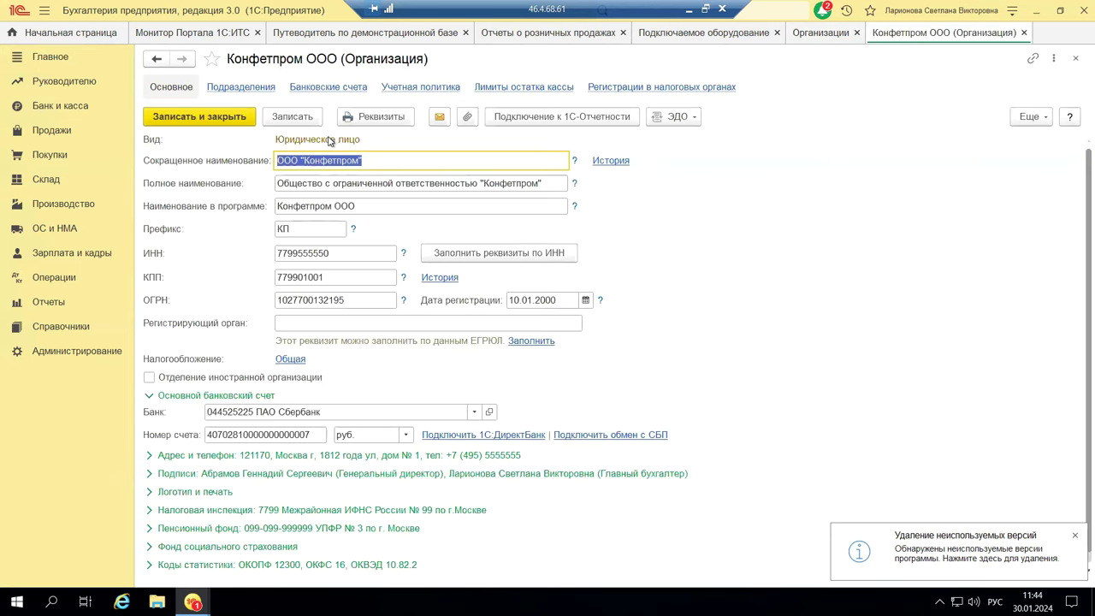
{"action": "left_click", "coordinate": [449, 89]}
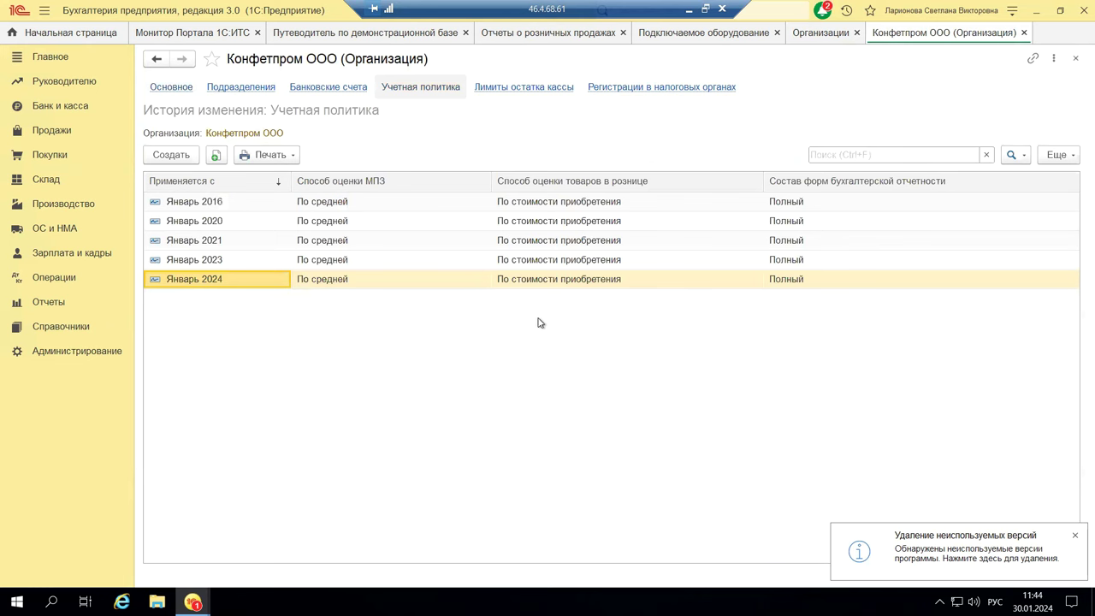
Open the accounting policy effective from January 2024 and review its inventory valuation, retail goods valuation and reporting settings.
{"action": "left_click", "coordinate": [321, 279]}
{"action": "double_click", "coordinate": [315, 279]}
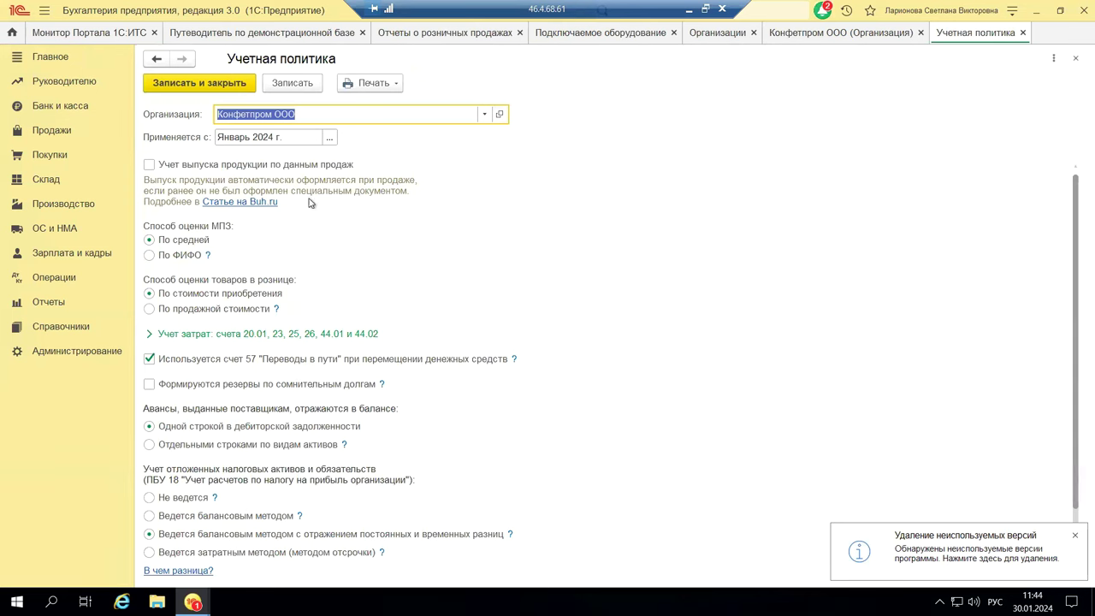
{"action": "scroll", "coordinate": [612, 308], "scroll_direction": "down", "scroll_amount": 2}
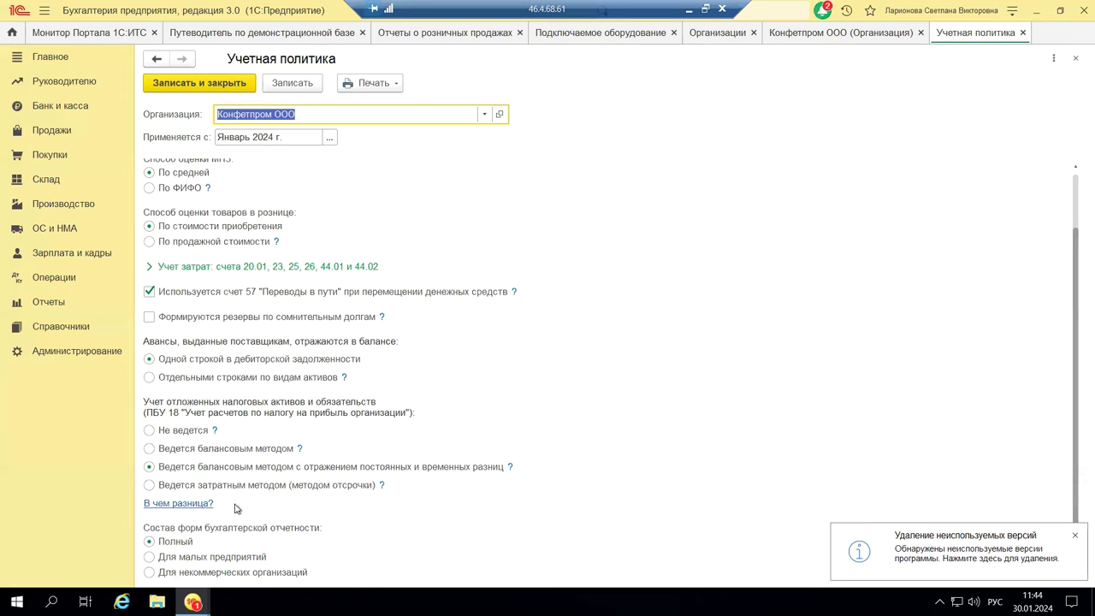
{"action": "scroll", "coordinate": [484, 233], "scroll_direction": "up", "scroll_amount": 2}
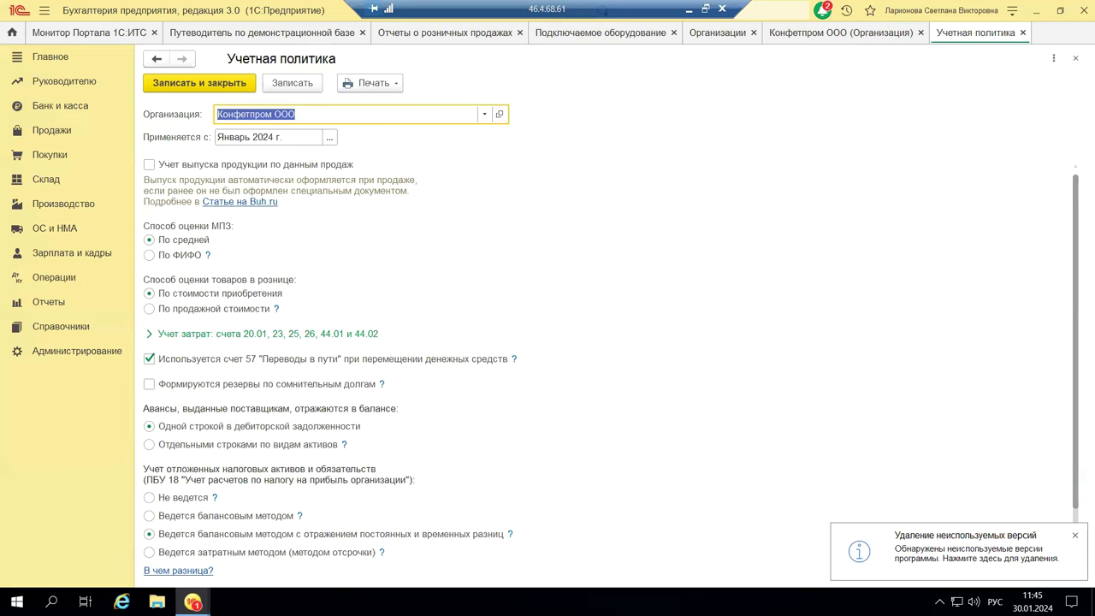
Switch to 1С:ERP Управление предприятием and open the card of the organization "Андромеда Плюс".
{"action": "mouse_move", "coordinate": [193, 601]}
{"action": "left_click", "coordinate": [241, 556]}
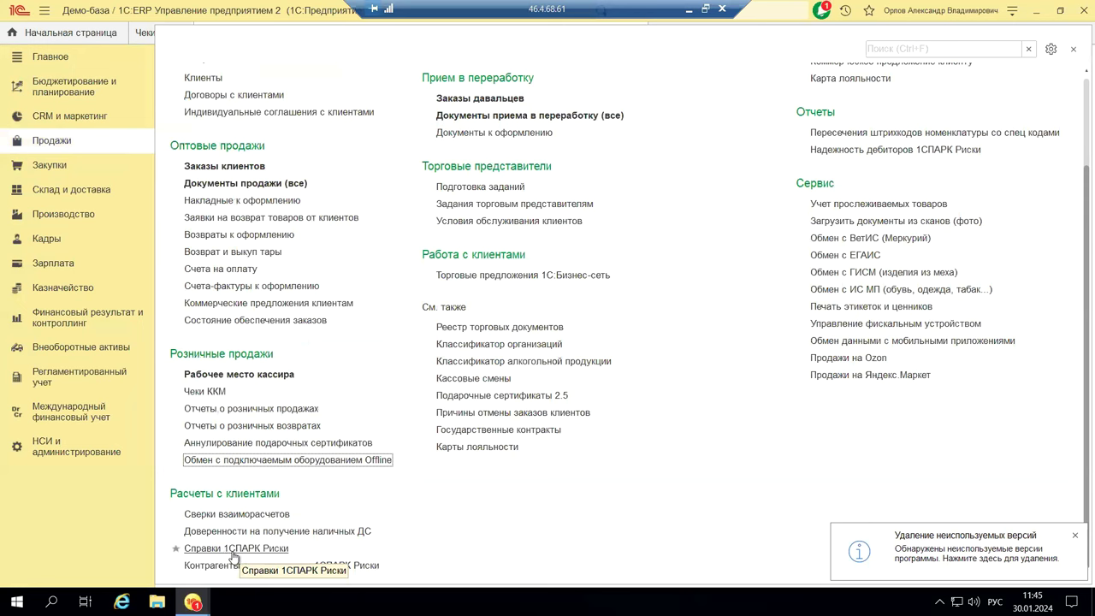
{"action": "left_click", "coordinate": [72, 452]}
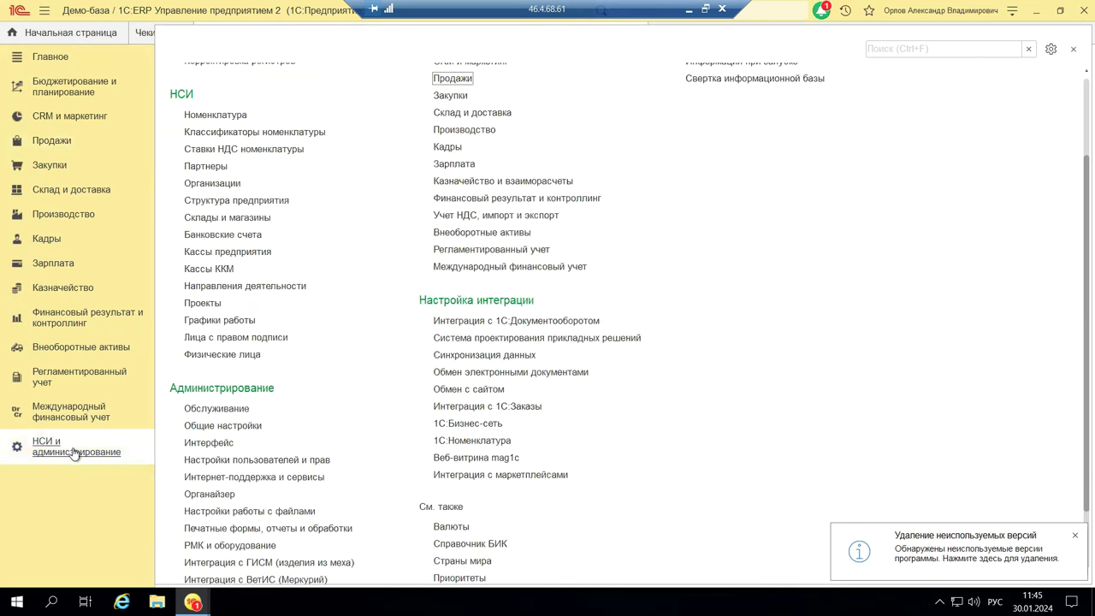
{"action": "left_click", "coordinate": [203, 184]}
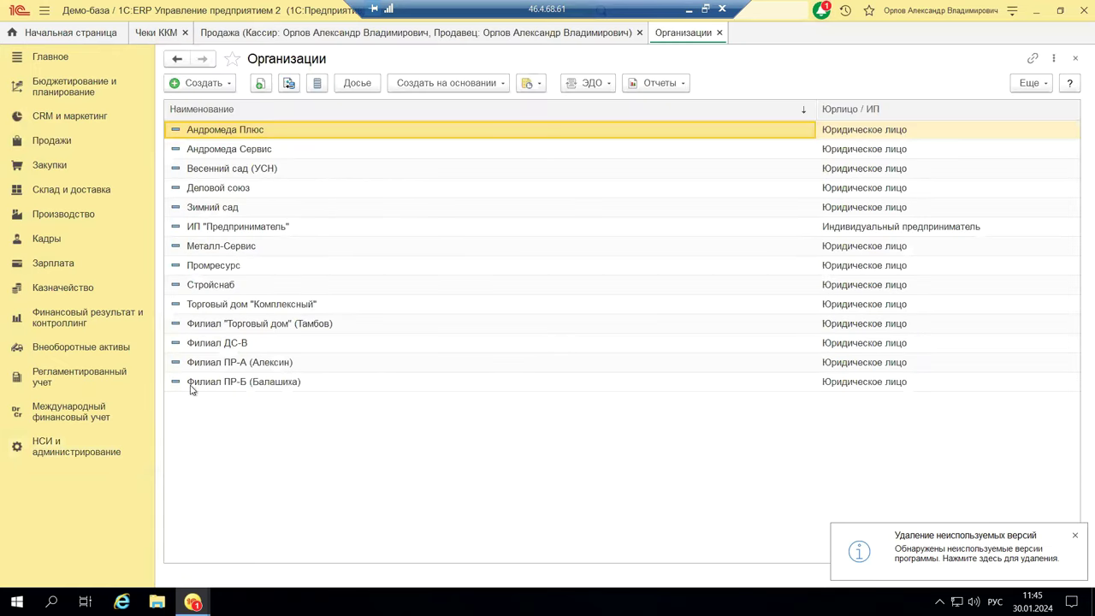
{"action": "double_click", "coordinate": [242, 130]}
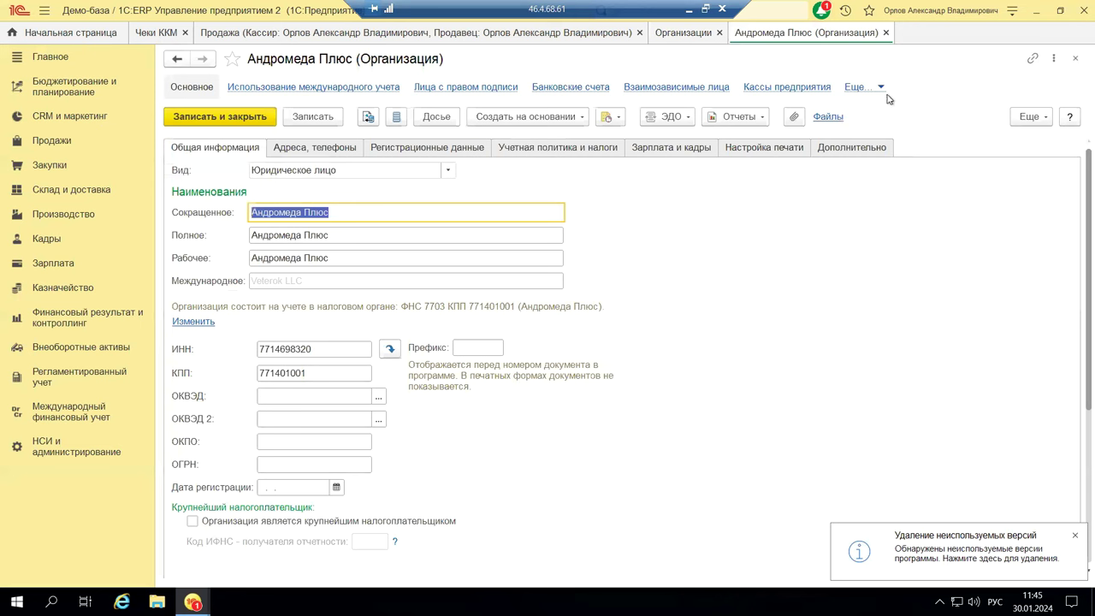
Review the accounting policy and tax settings of "Андромеда Плюс", including profit tax, VAT and property tax, and close the card.
{"action": "left_click", "coordinate": [584, 150]}
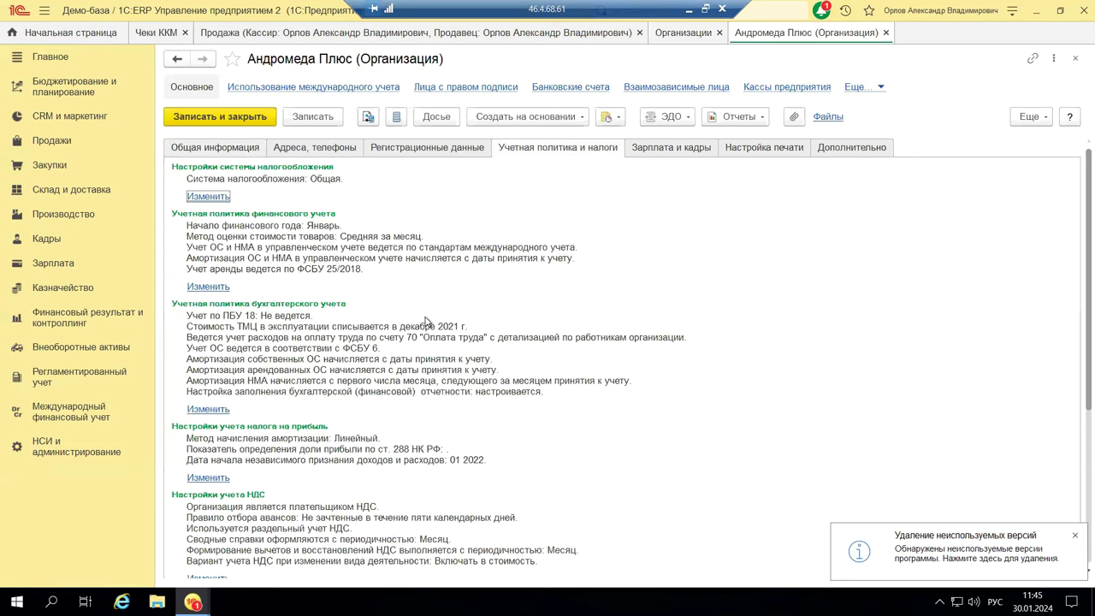
{"action": "scroll", "coordinate": [521, 372], "scroll_direction": "down", "scroll_amount": 4}
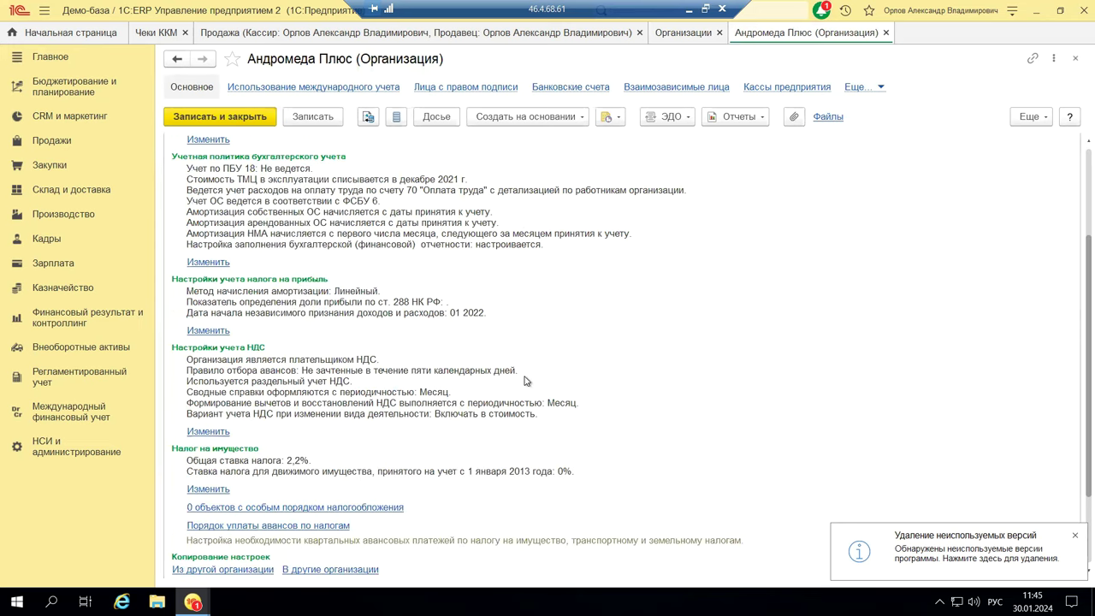
{"action": "scroll", "coordinate": [310, 411], "scroll_direction": "down", "scroll_amount": 3}
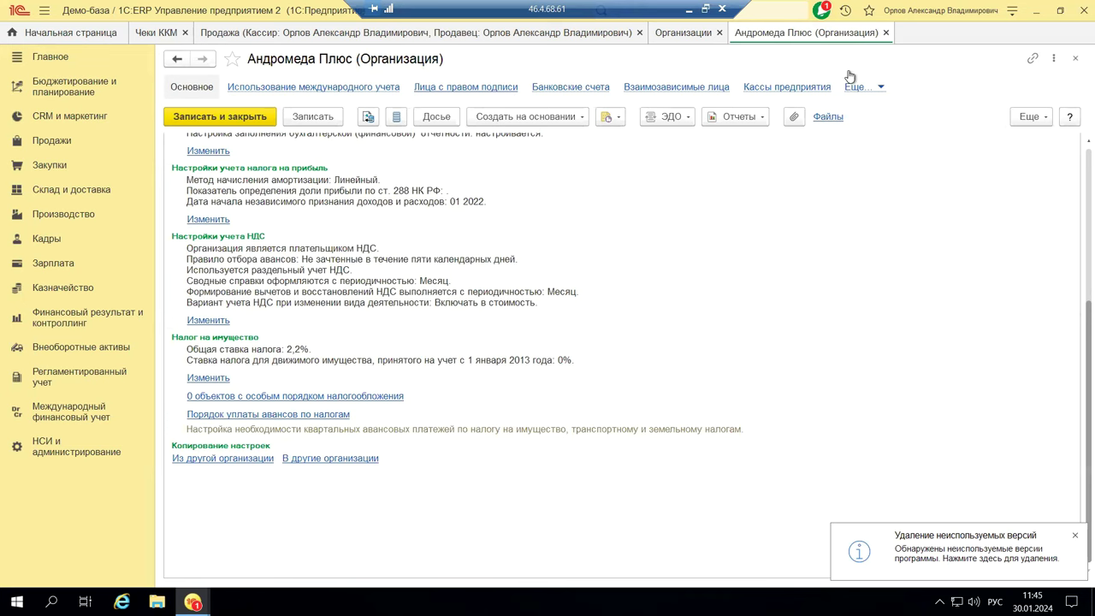
{"action": "left_click", "coordinate": [1075, 58]}
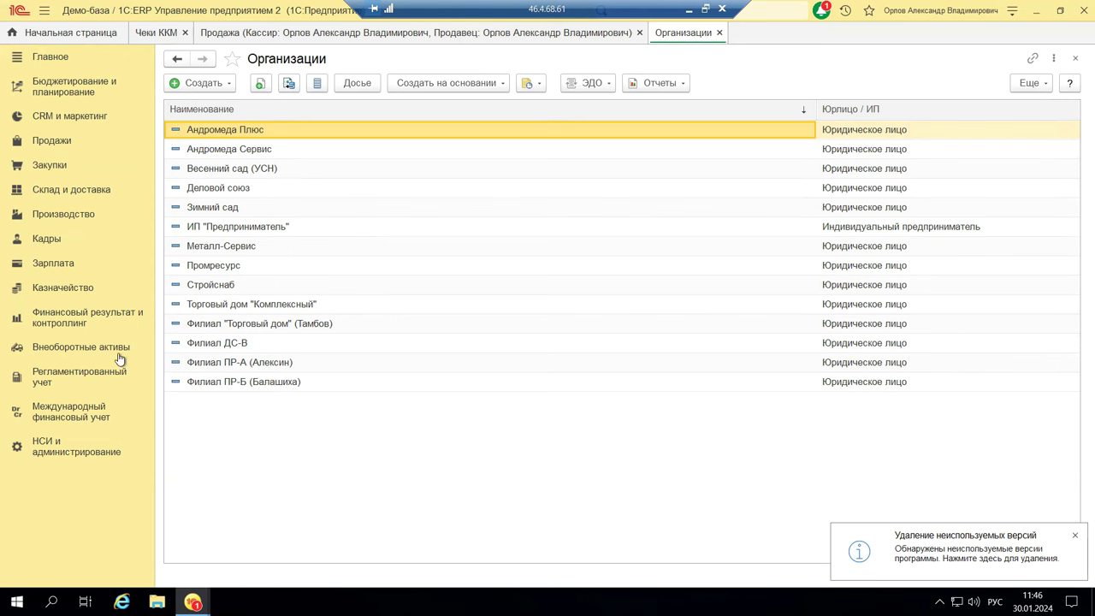
Switch back to 1С:Бухгалтерия and close the January 2024 accounting policy and the "Конфетпром ООО" card.
{"action": "mouse_move", "coordinate": [192, 602]}
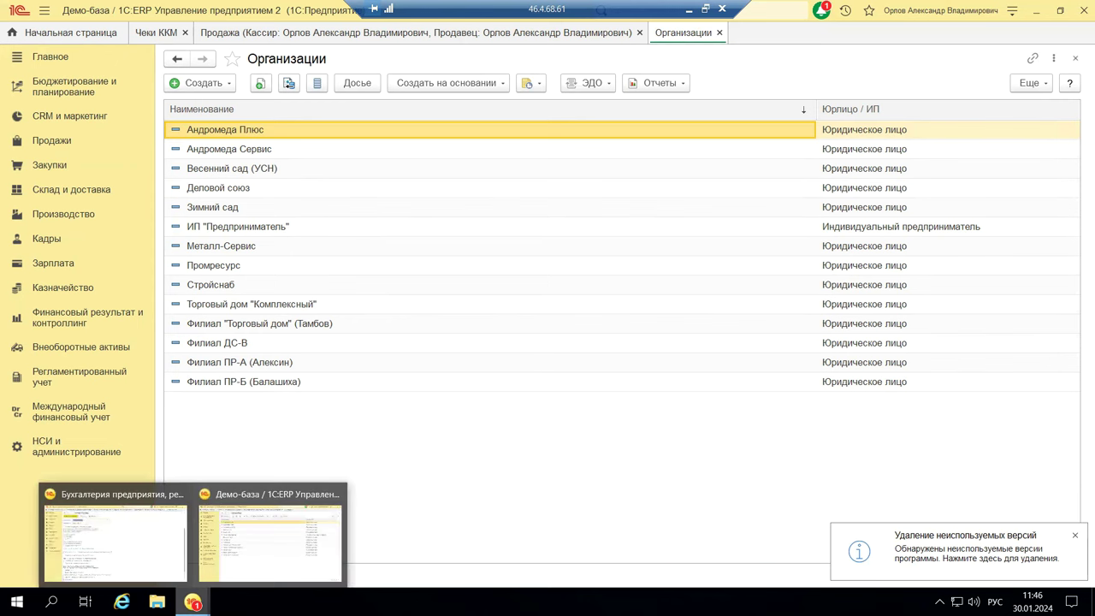
{"action": "left_click", "coordinate": [170, 556]}
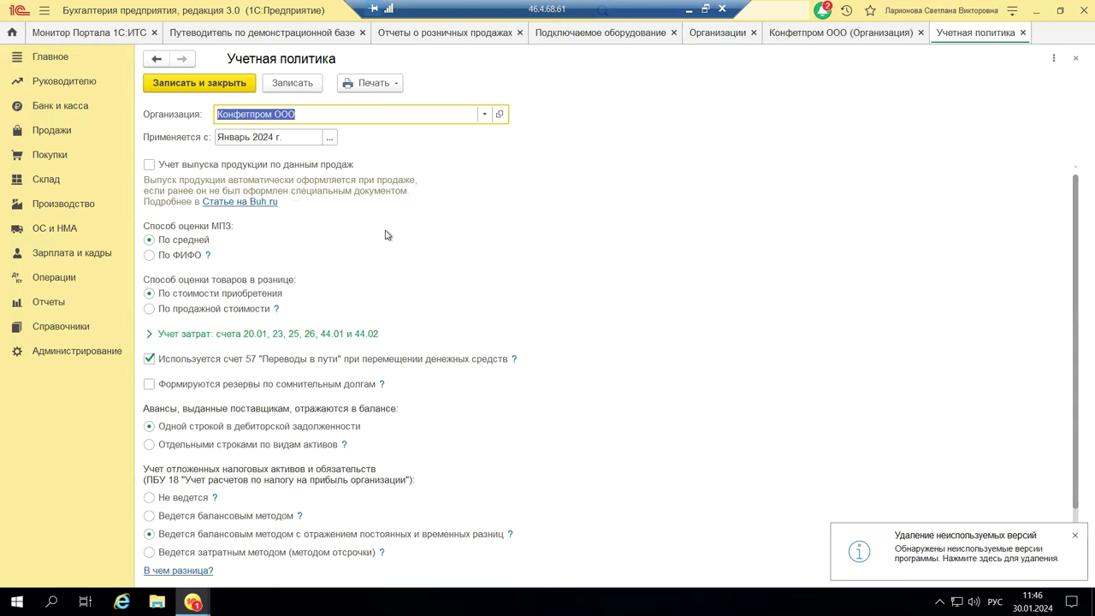
{"action": "left_click", "coordinate": [1077, 61]}
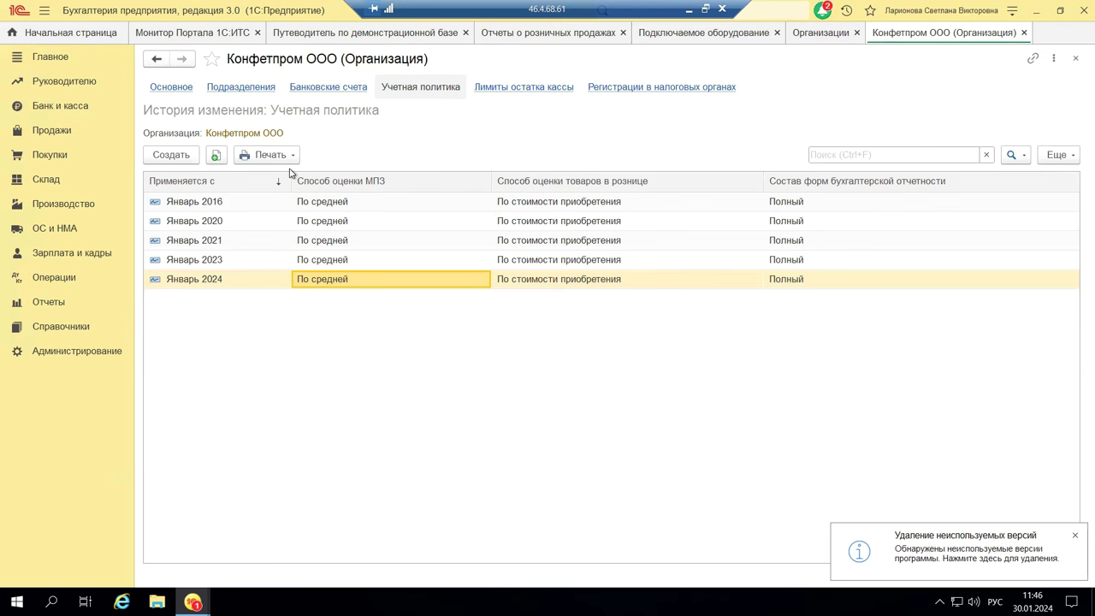
{"action": "left_click", "coordinate": [1075, 58]}
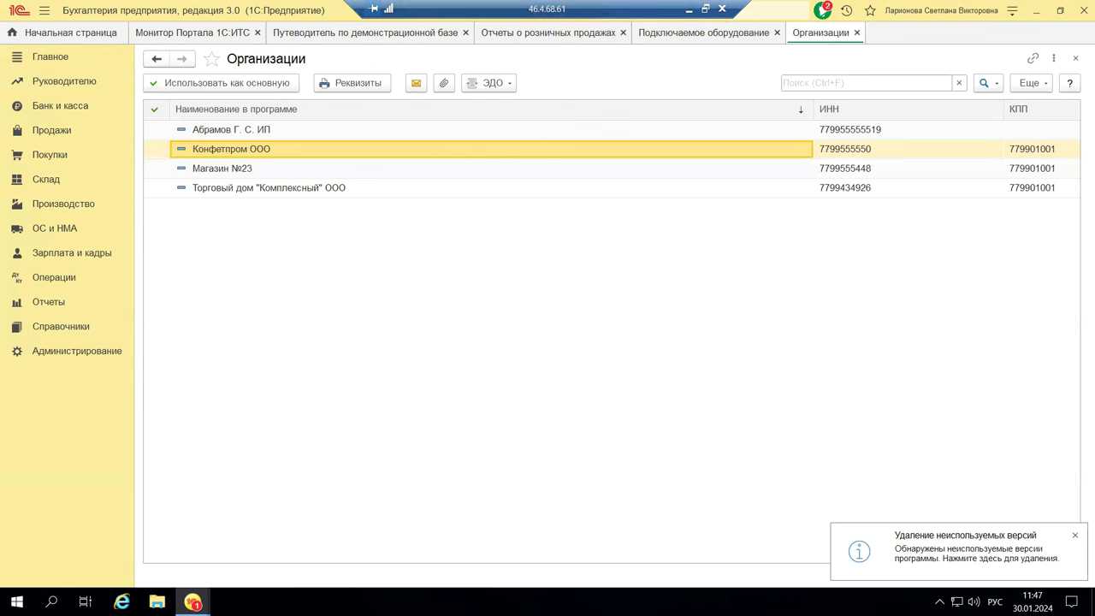
Switch to the PowerPoint presentation and show slide 13 with the cashier's sales workplace.
{"action": "left_click", "coordinate": [688, 10]}
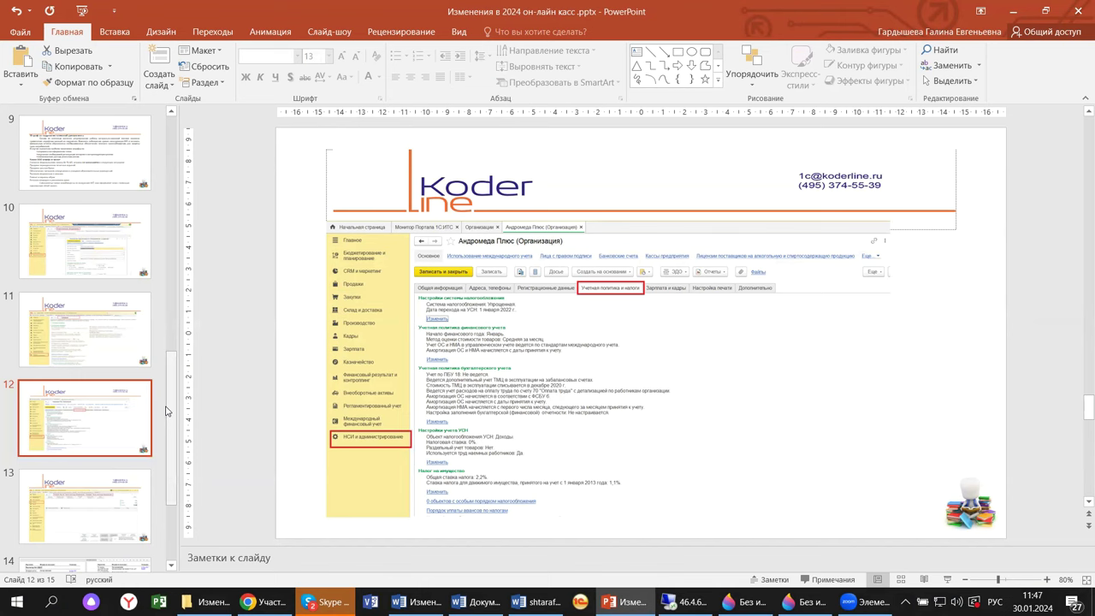
{"action": "left_click_drag", "start_coordinate": [167, 410], "coordinate": [189, 475]}
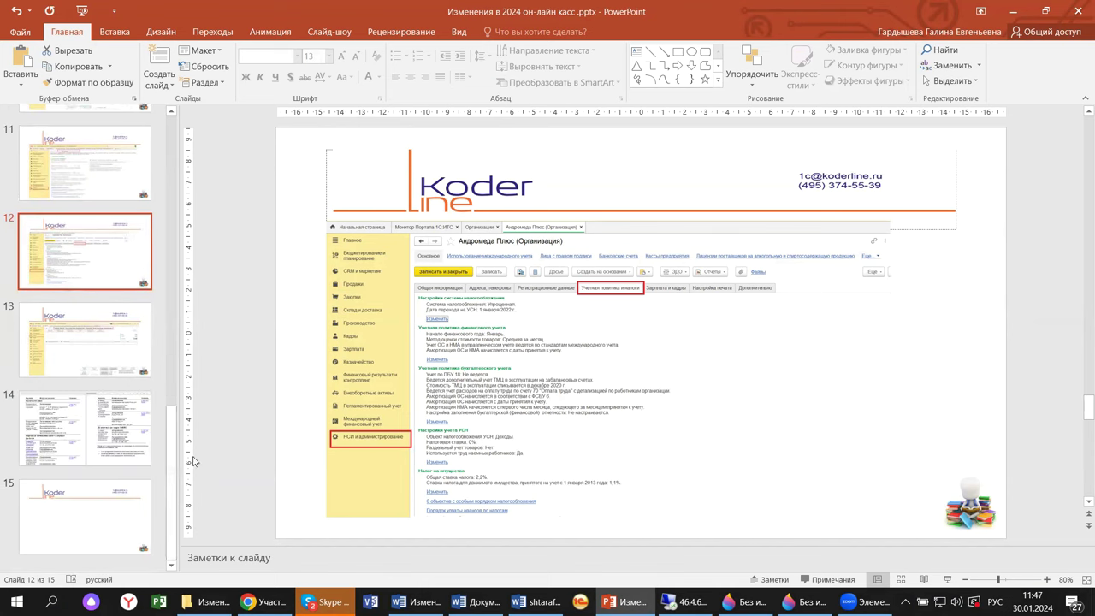
{"action": "left_click", "coordinate": [133, 364]}
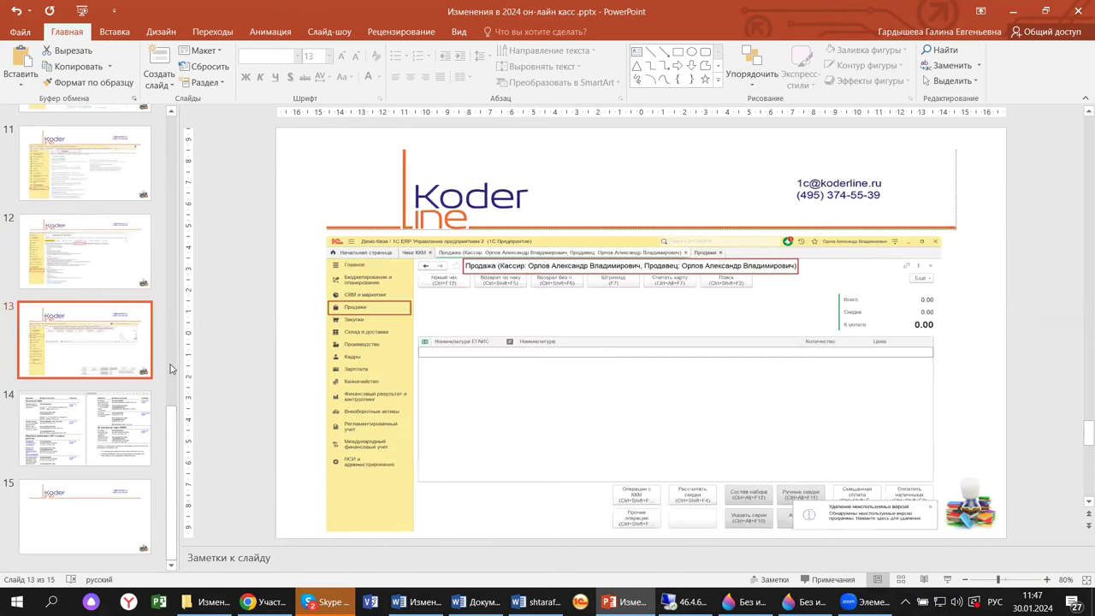